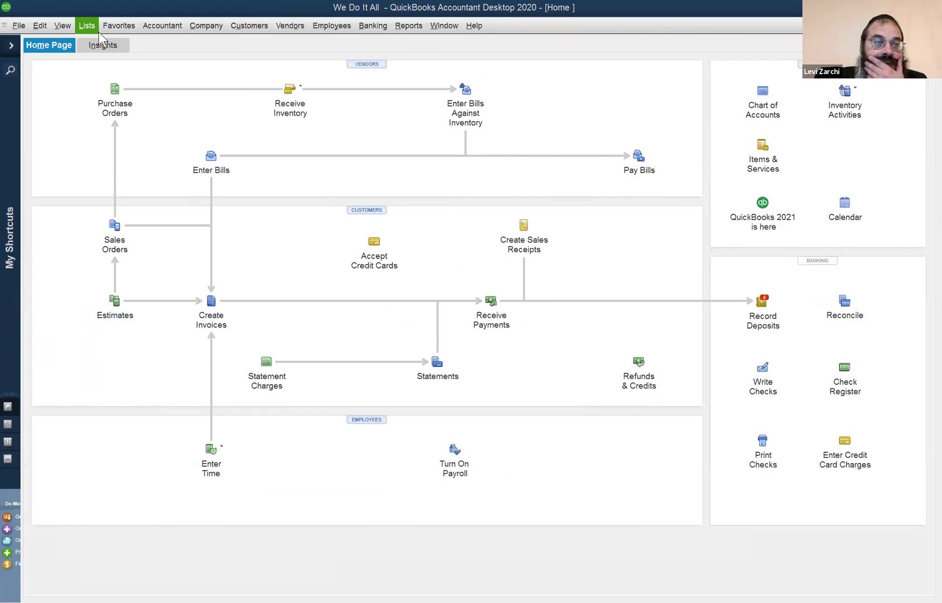
{"action": "left_click", "coordinate": [119, 25]}
{"action": "left_click", "coordinate": [63, 25]}
{"action": "mouse_move", "coordinate": [86, 26]}
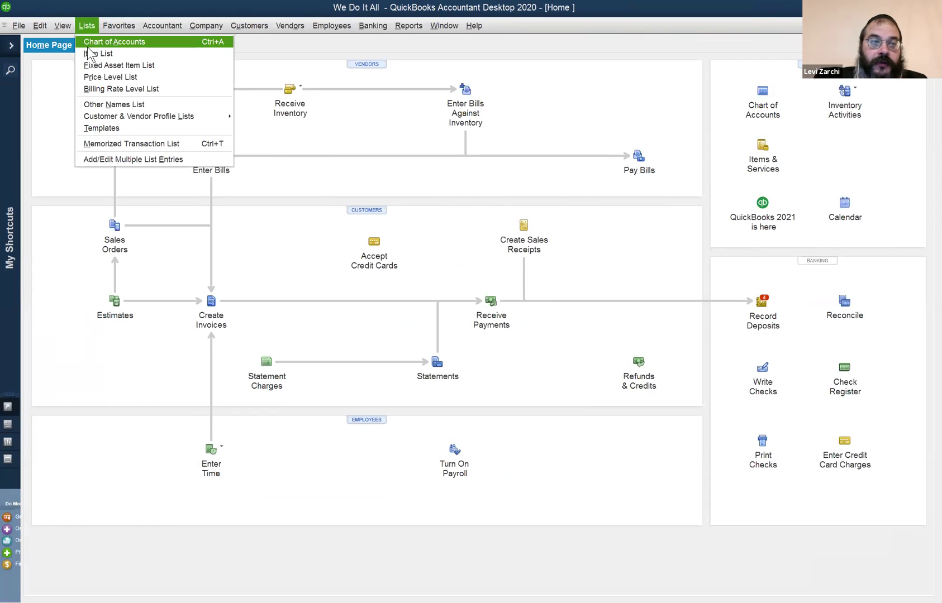
{"action": "left_click", "coordinate": [921, 128]}
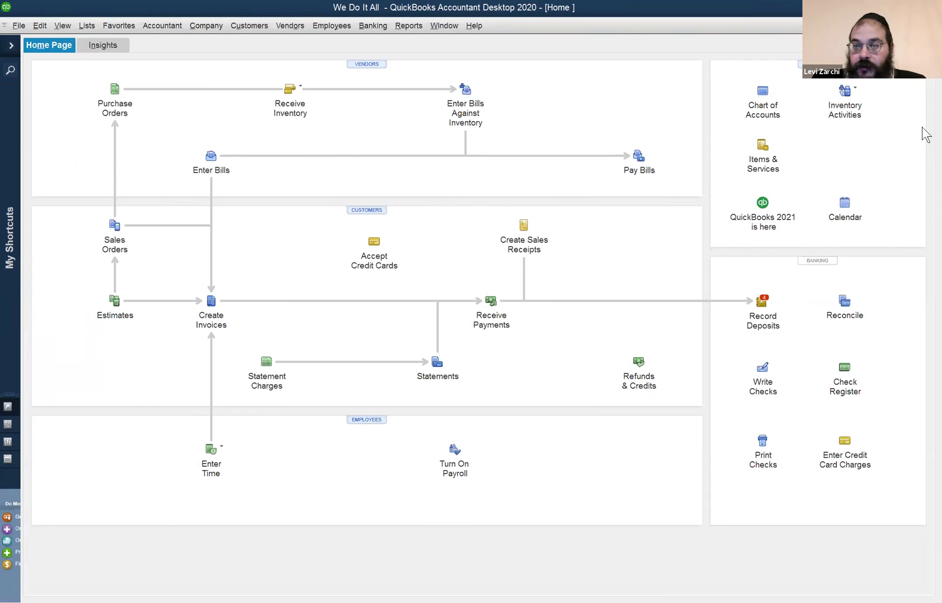
Start a new Inventory Part item from the item list and name it MR.
{"action": "left_click", "coordinate": [754, 164]}
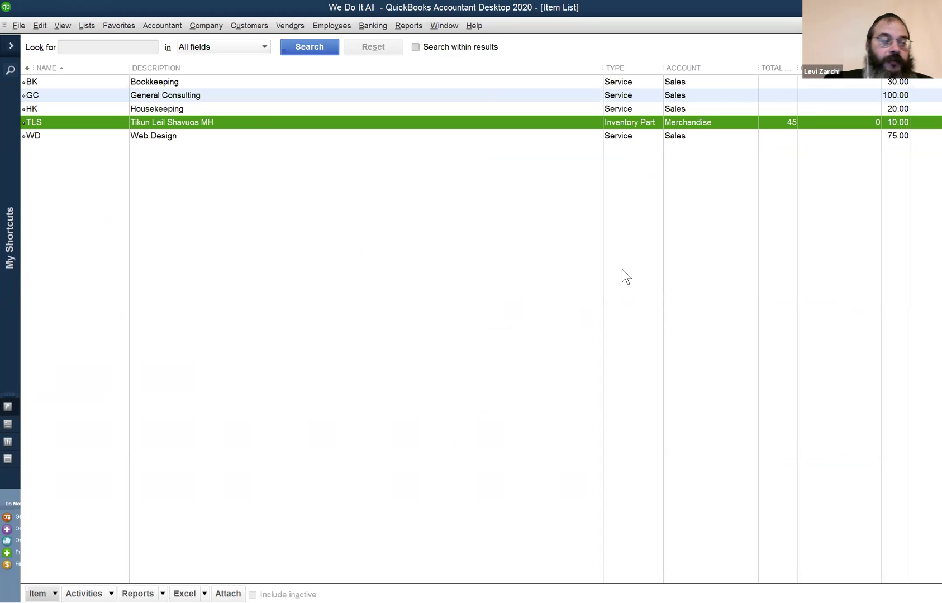
{"action": "left_click", "coordinate": [654, 343]}
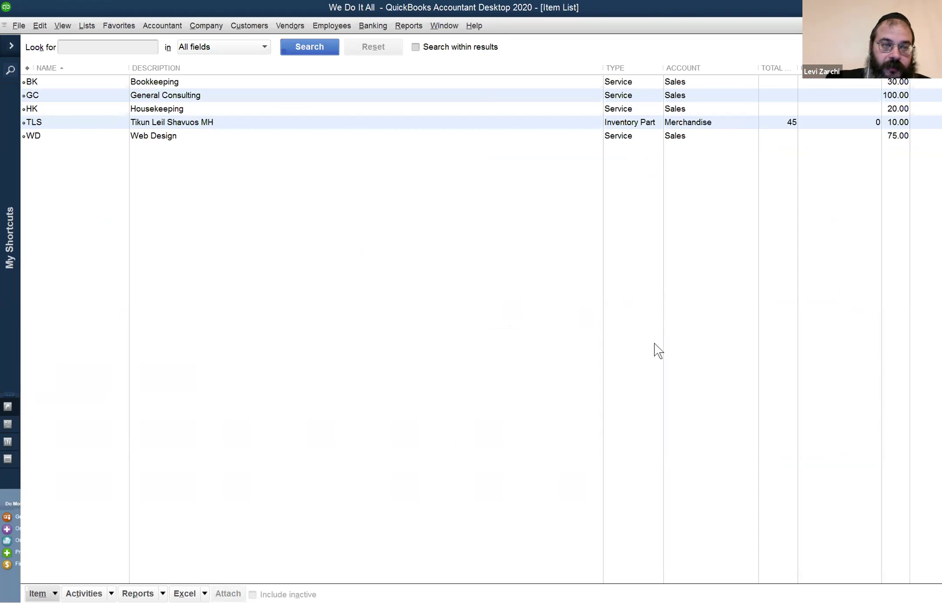
{"action": "key", "text": "ctrl+n"}
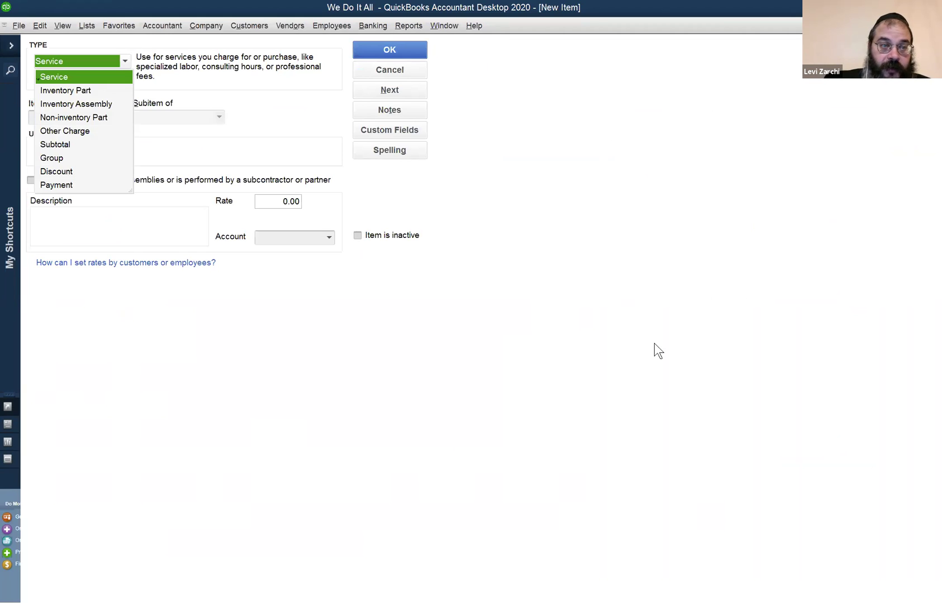
{"action": "key", "text": "Down"}
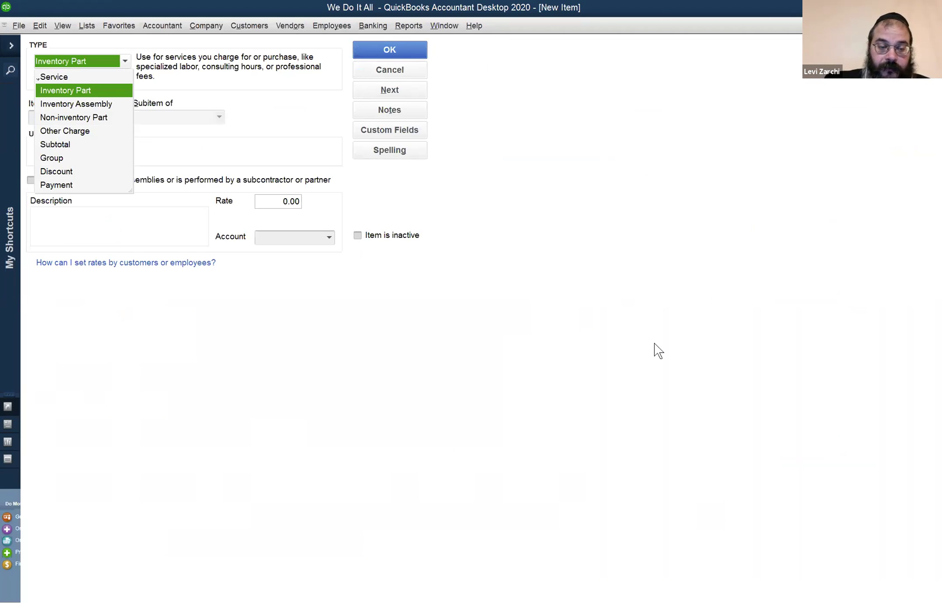
{"action": "key", "text": "Return"}
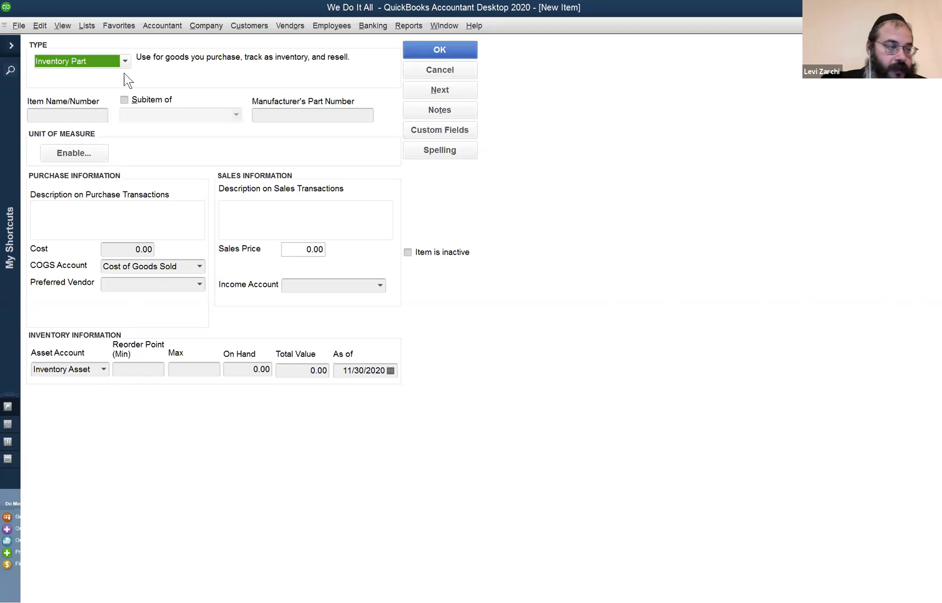
{"action": "left_click", "coordinate": [87, 114]}
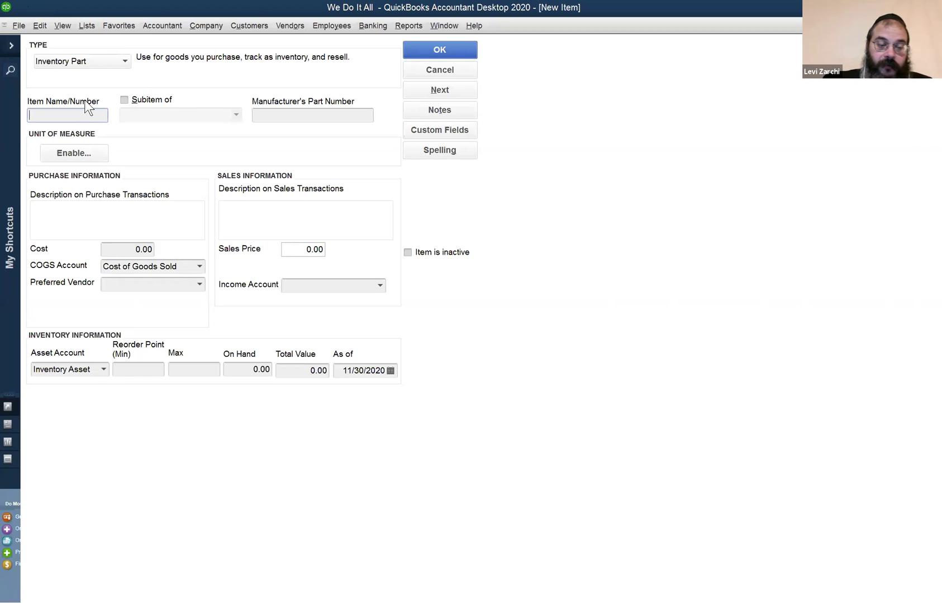
{"action": "type", "text": "MR"}
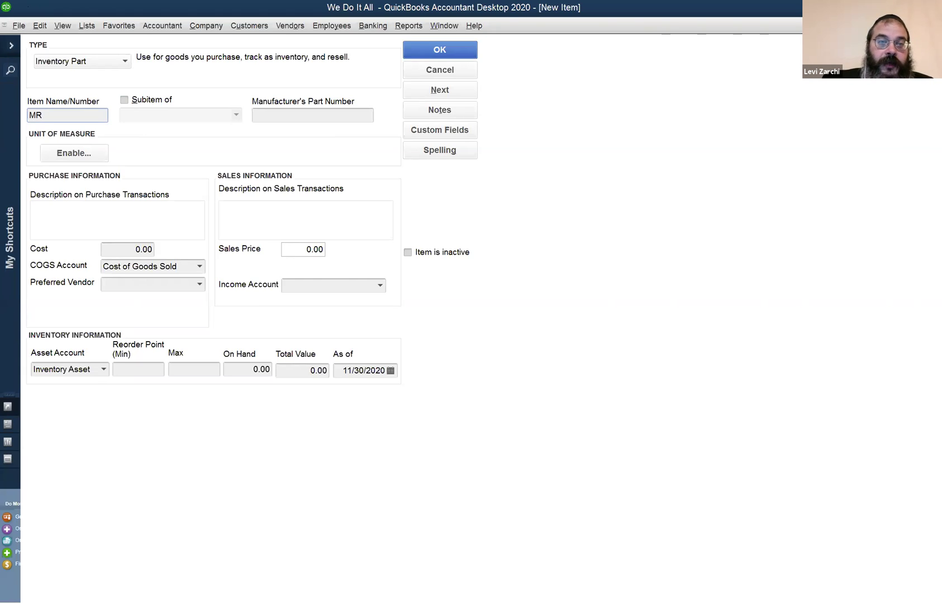
Enter "Megilas Rus" as the description on both purchase and sales transactions.
{"action": "left_click", "coordinate": [69, 205]}
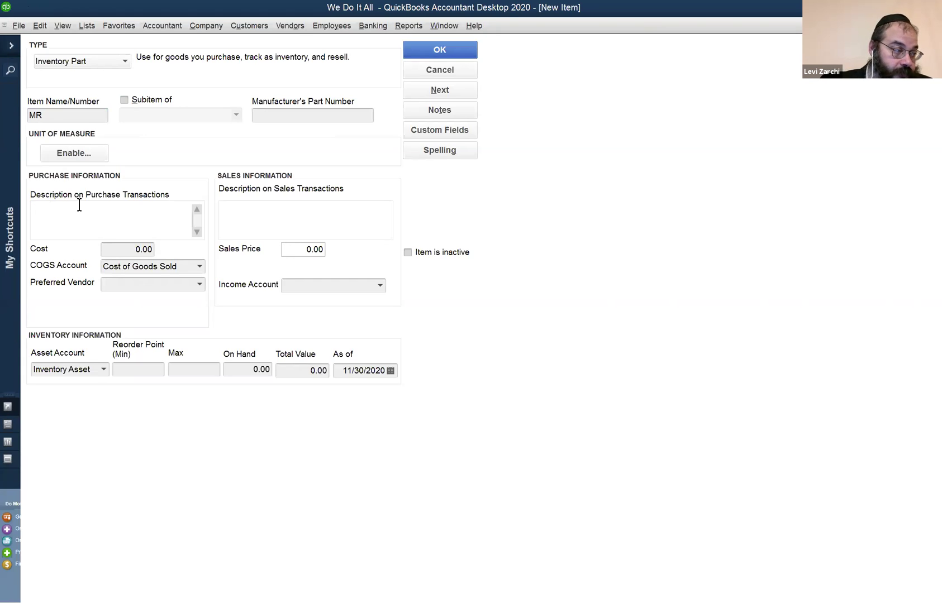
{"action": "type", "text": "Me"}
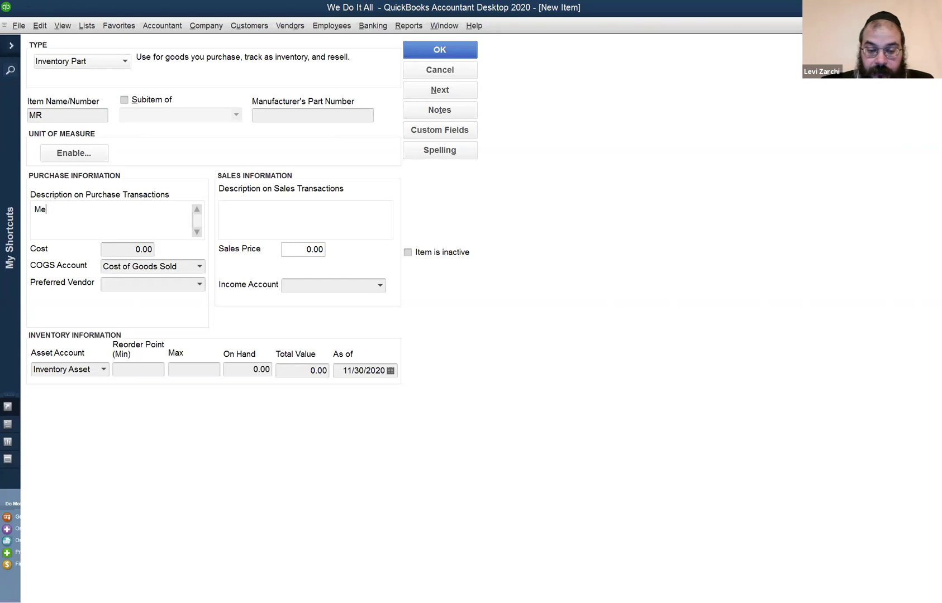
{"action": "type", "text": "gilas Rus"}
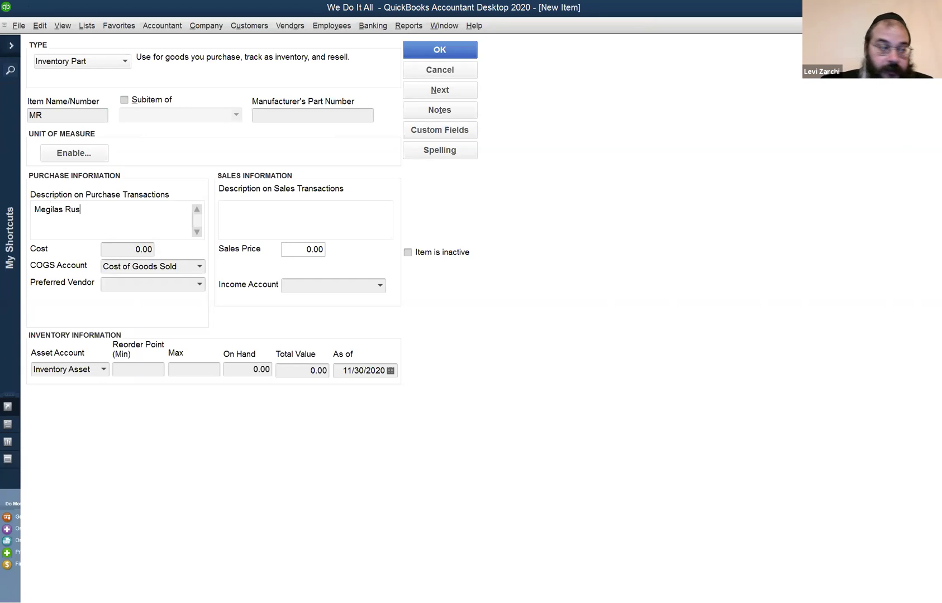
{"action": "key", "text": "ctrl+shift+Left"}
{"action": "key", "text": "ctrl+shift+Left"}
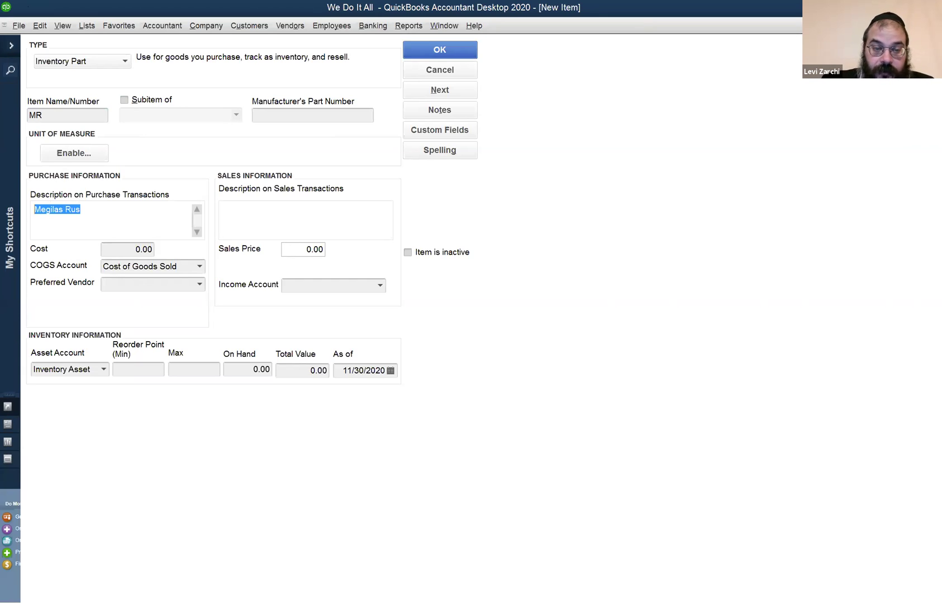
{"action": "left_click", "coordinate": [267, 217]}
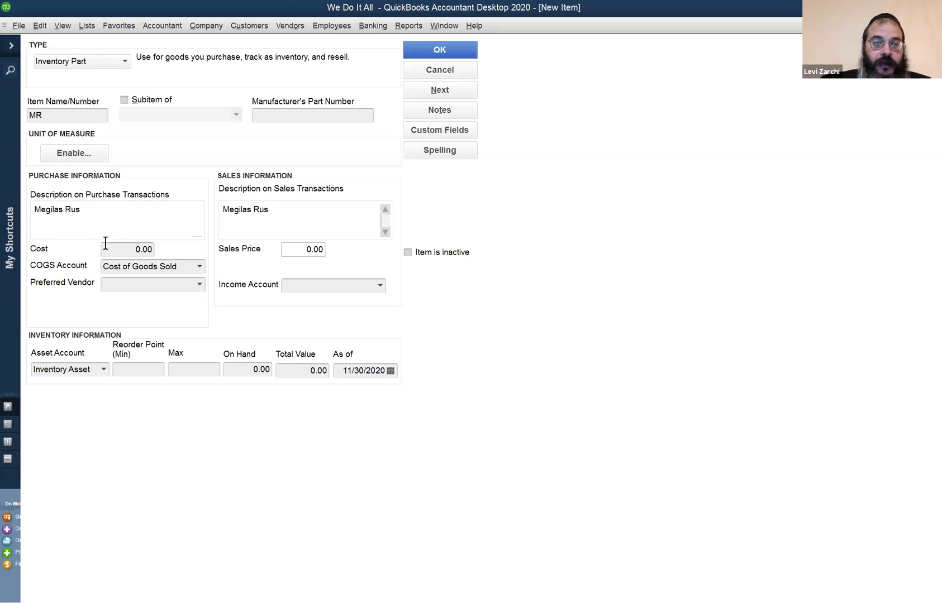
{"action": "left_click", "coordinate": [81, 210]}
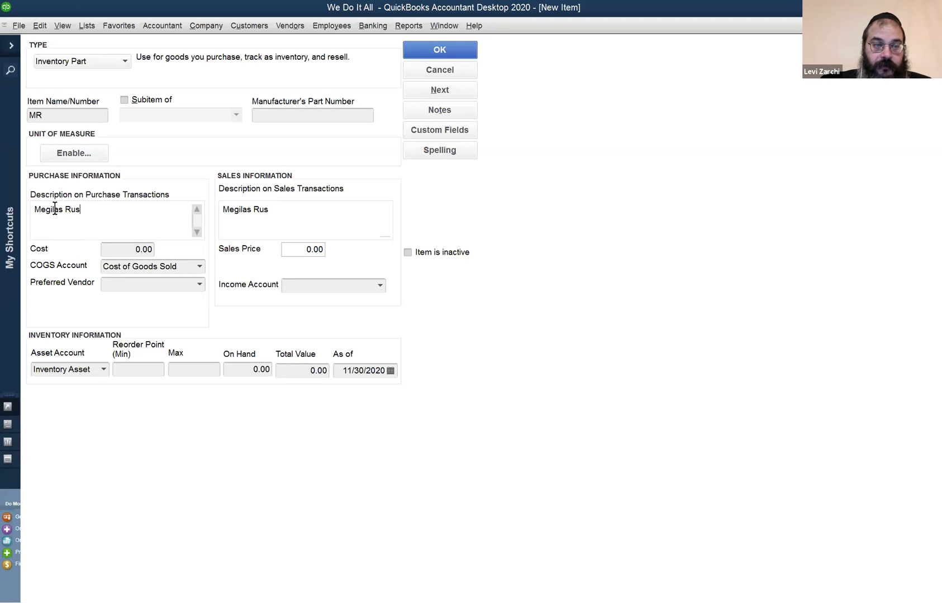
{"action": "left_click", "coordinate": [288, 209]}
{"action": "left_click", "coordinate": [153, 209]}
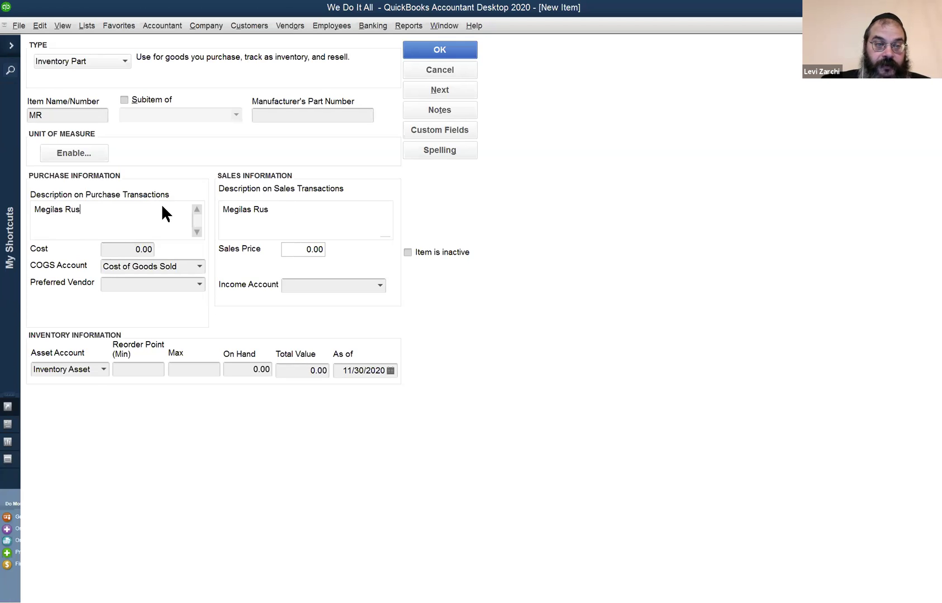
Set the item's cost to 1.00 and its sales price to 3.00.
{"action": "left_click", "coordinate": [129, 251]}
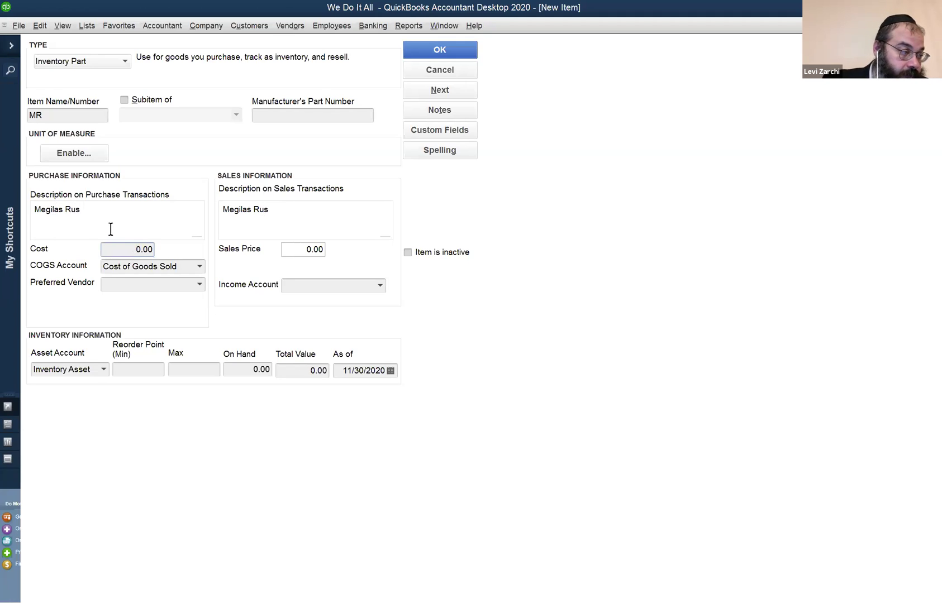
{"action": "key", "text": "shift+Right"}
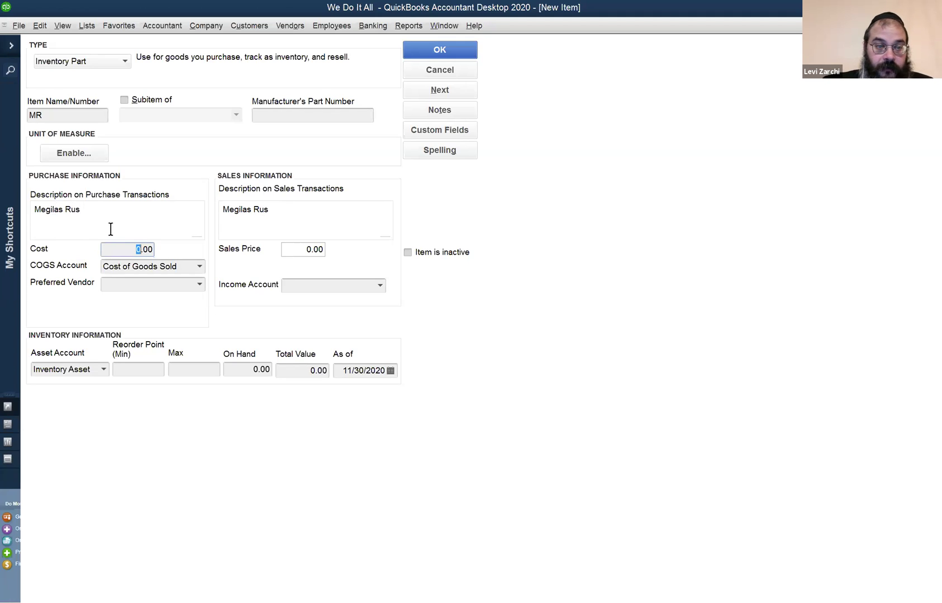
{"action": "type", "text": "1"}
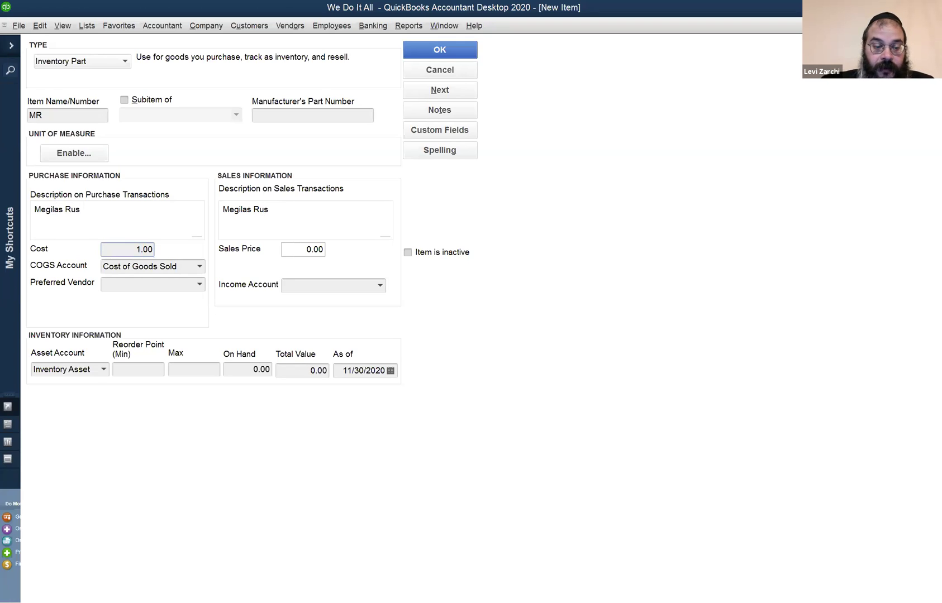
{"action": "key", "text": "Tab"}
{"action": "key", "text": "Tab"}
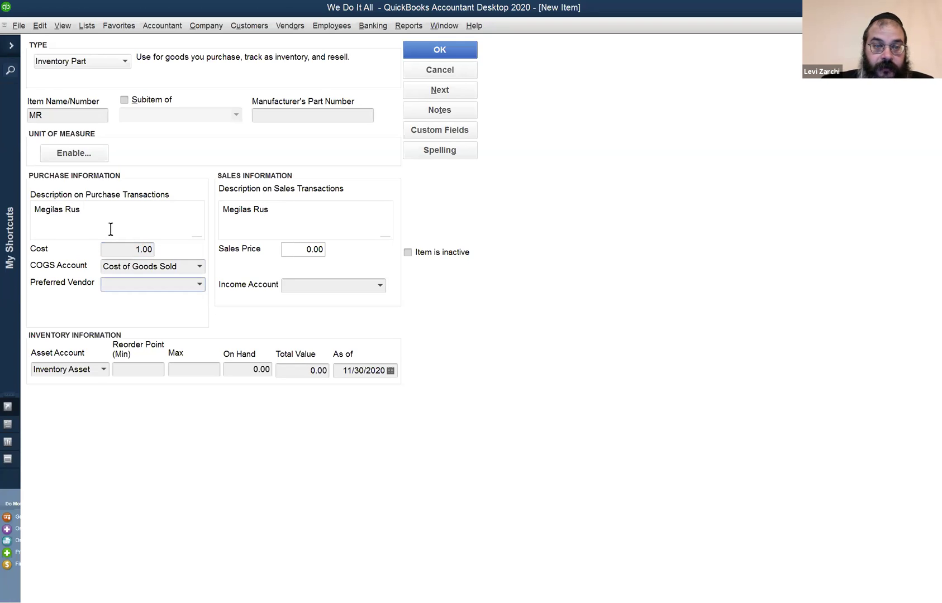
{"action": "left_click", "coordinate": [297, 249]}
{"action": "key", "text": "shift+Right"}
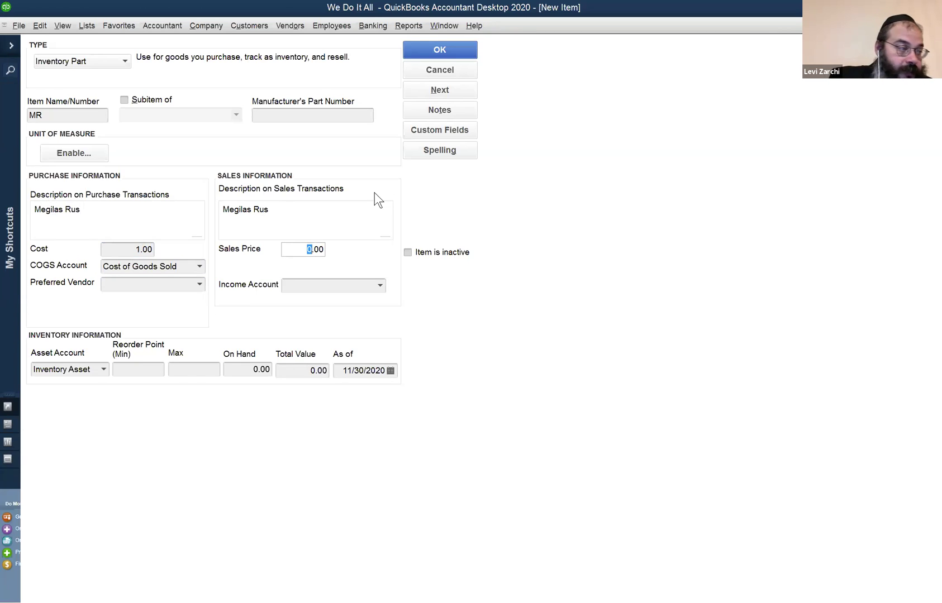
{"action": "type", "text": "3"}
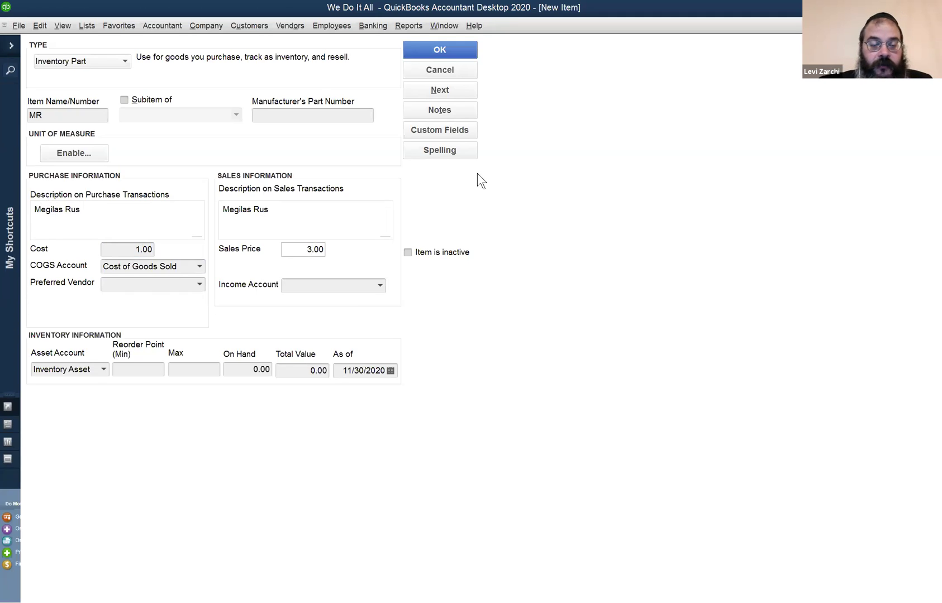
{"action": "key", "text": "Tab"}
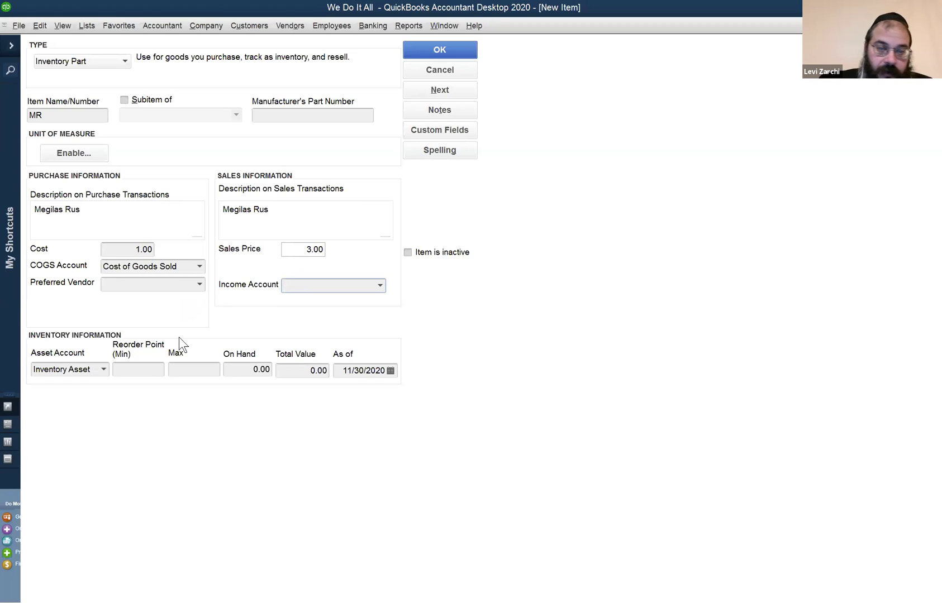
Set the inventory as-of date to 05/25/2020.
{"action": "key", "text": "Tab"}
{"action": "key", "text": "Tab"}
{"action": "key", "text": "Tab"}
{"action": "key", "text": "Tab"}
{"action": "key", "text": "Tab"}
{"action": "key", "text": "Tab"}
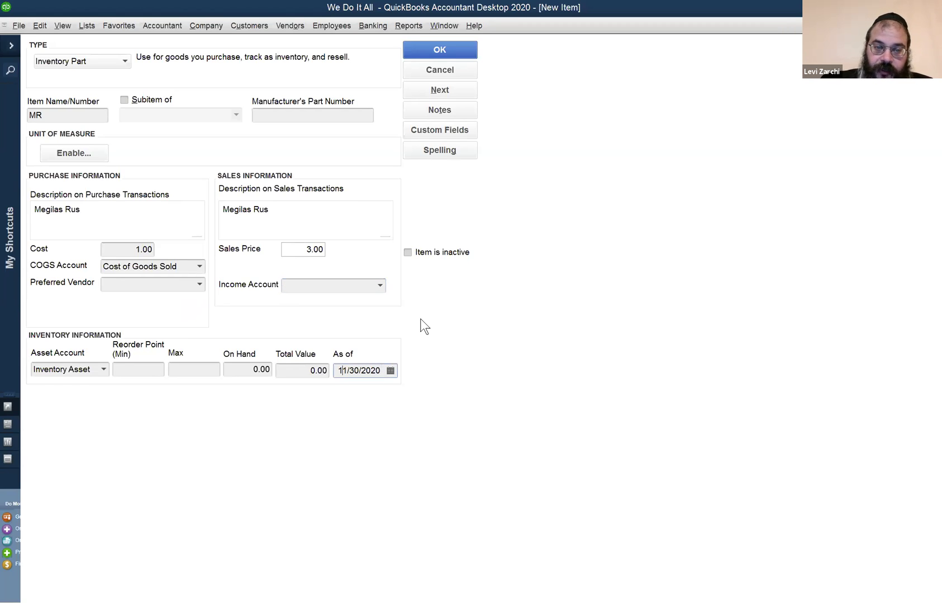
{"action": "key", "text": "Tab"}
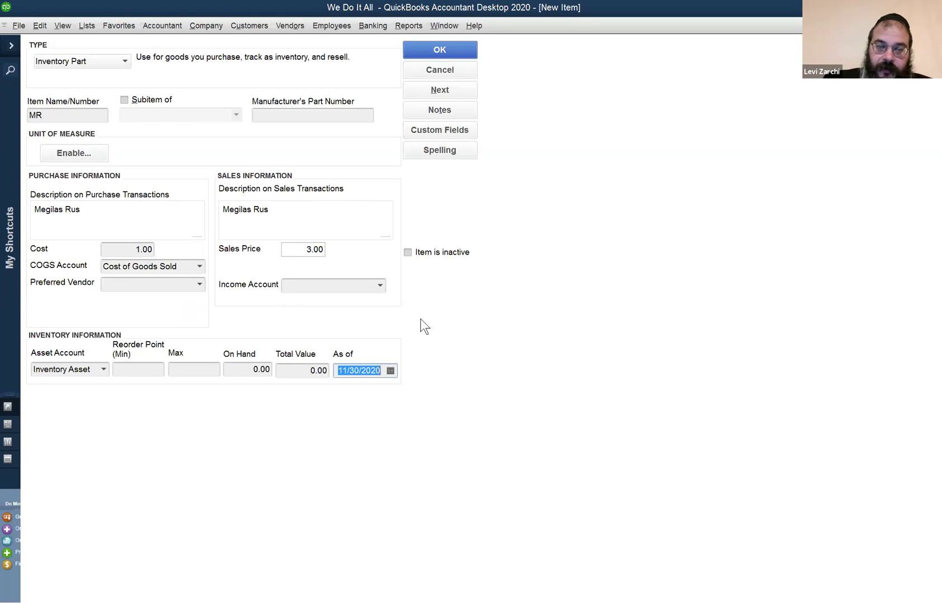
{"action": "type", "text": "0525"}
{"action": "key", "text": "Tab"}
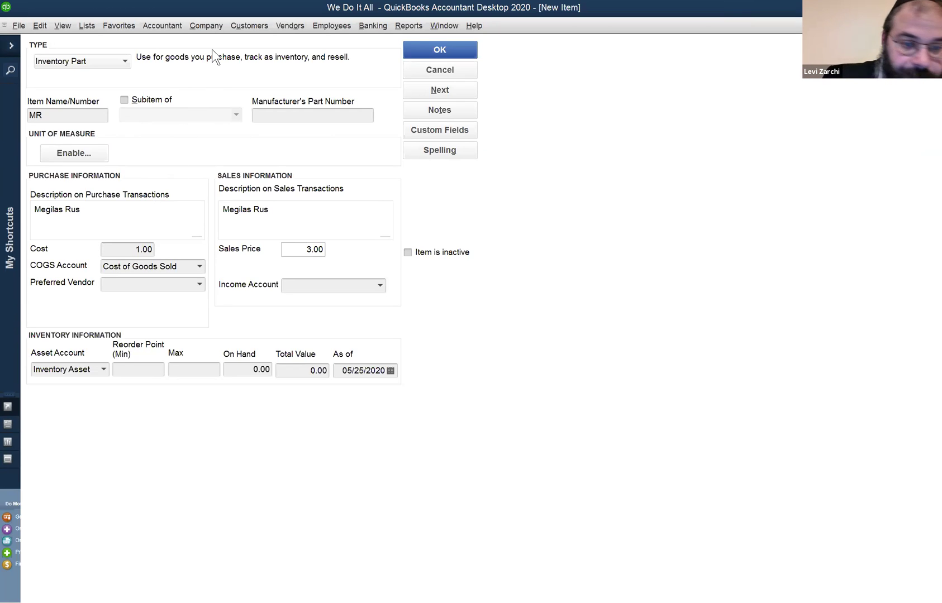
Enter "Merchandise: MR" as the item's income account.
{"action": "left_click", "coordinate": [382, 285]}
{"action": "key", "text": "Down"}
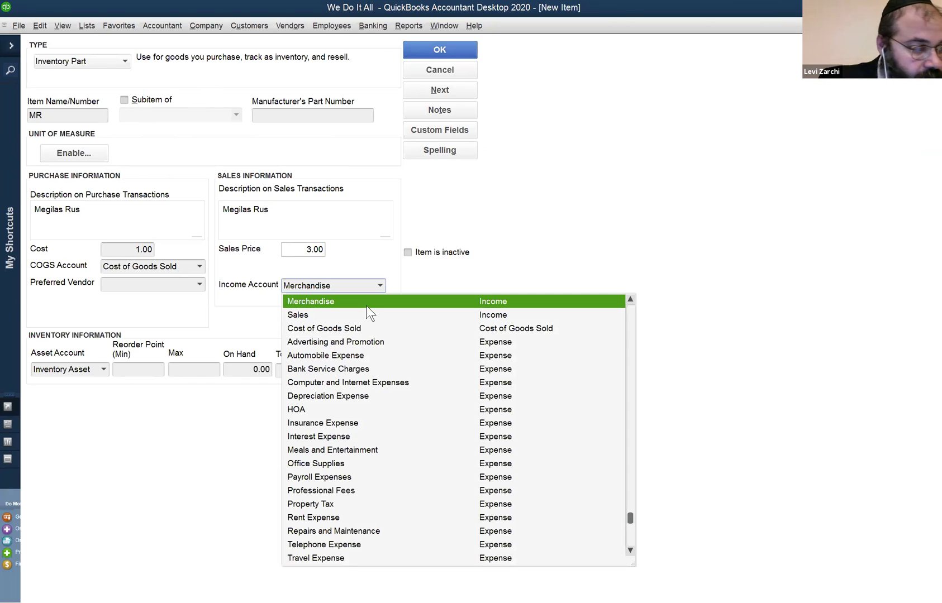
{"action": "left_click", "coordinate": [346, 284]}
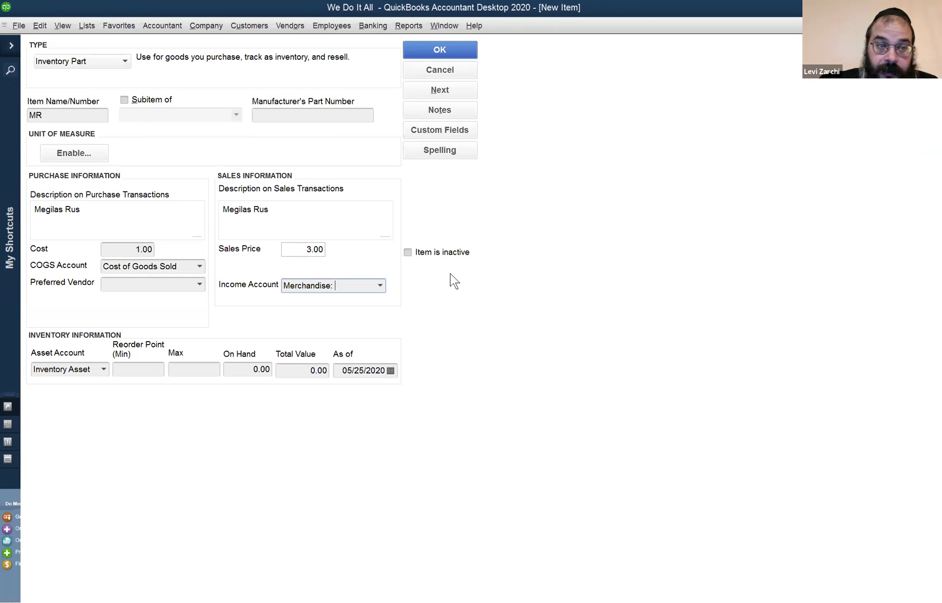
{"action": "type", "text": "MR"}
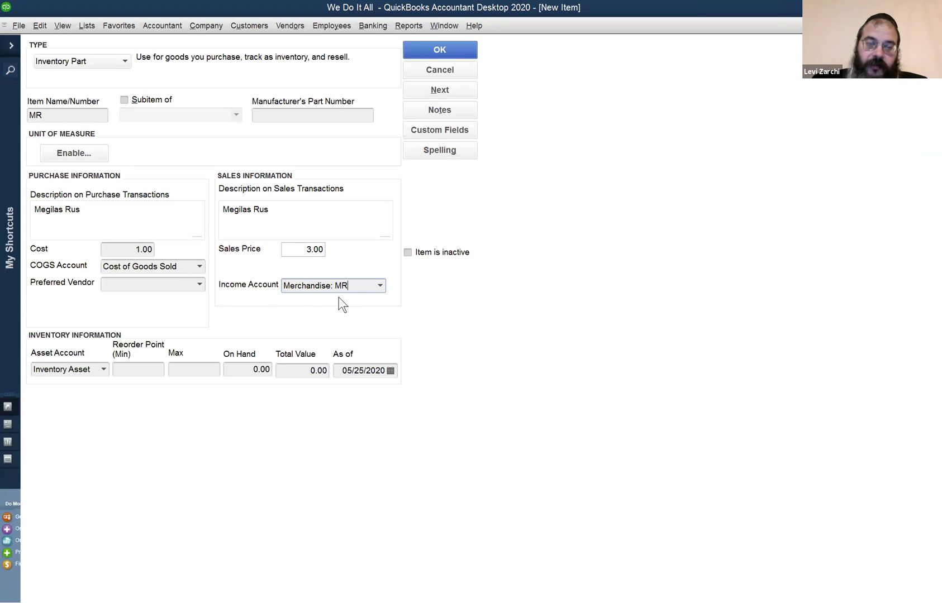
{"action": "left_click_drag", "start_coordinate": [366, 287], "coordinate": [229, 287]}
{"action": "left_click", "coordinate": [379, 285]}
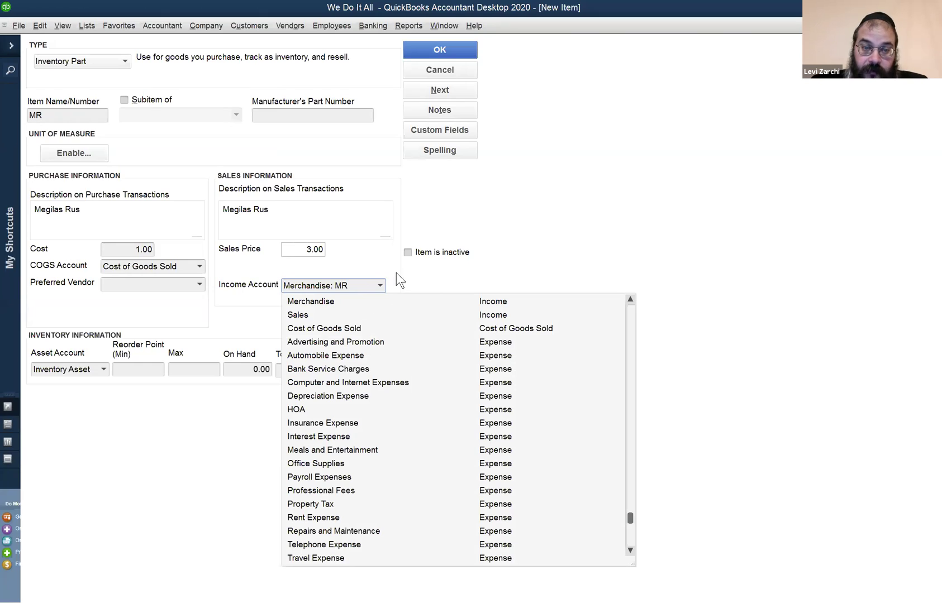
{"action": "left_click", "coordinate": [369, 252]}
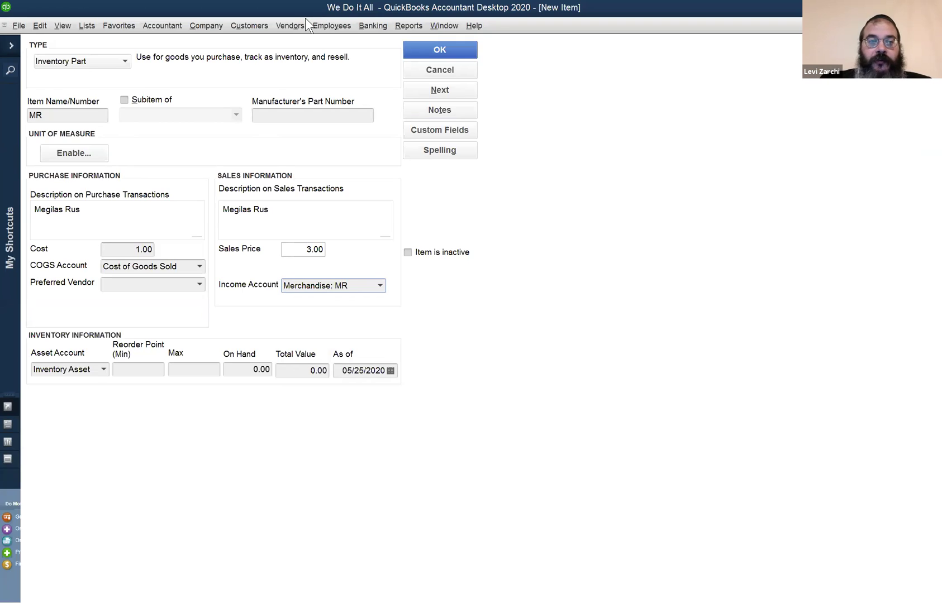
Submit the item and set up the missing MR account as an Income subaccount of Merchandise.
{"action": "left_click", "coordinate": [435, 49]}
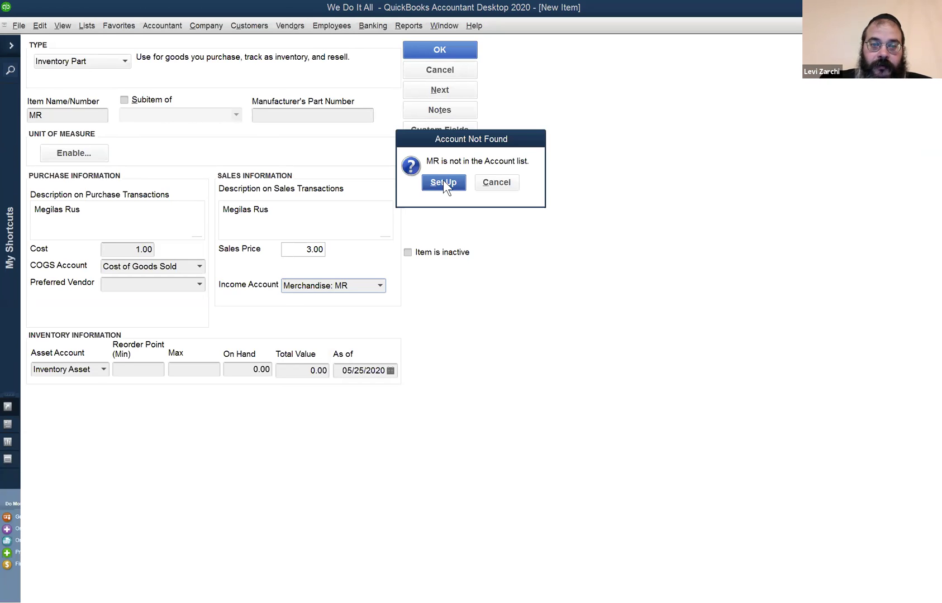
{"action": "left_click", "coordinate": [444, 182]}
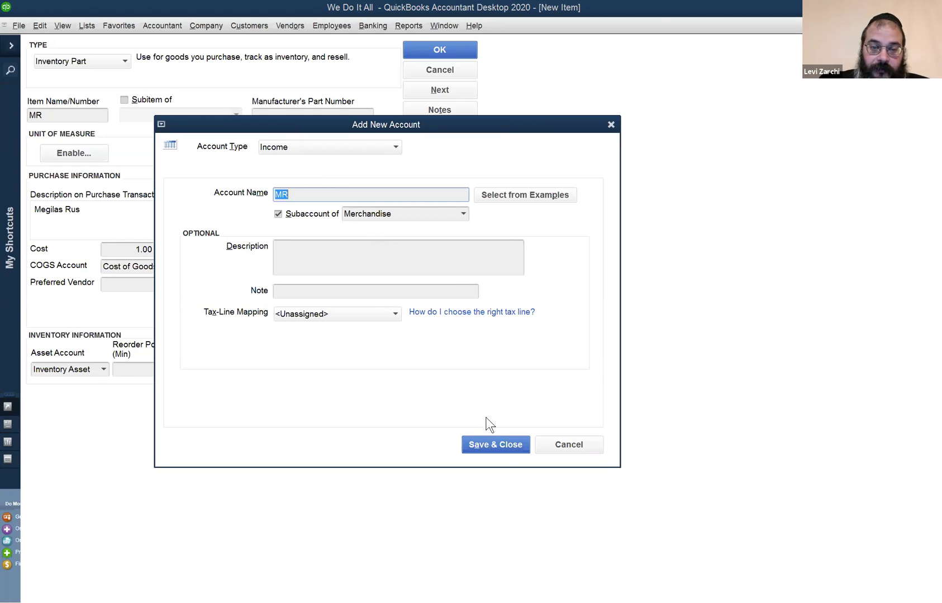
{"action": "left_click", "coordinate": [508, 443]}
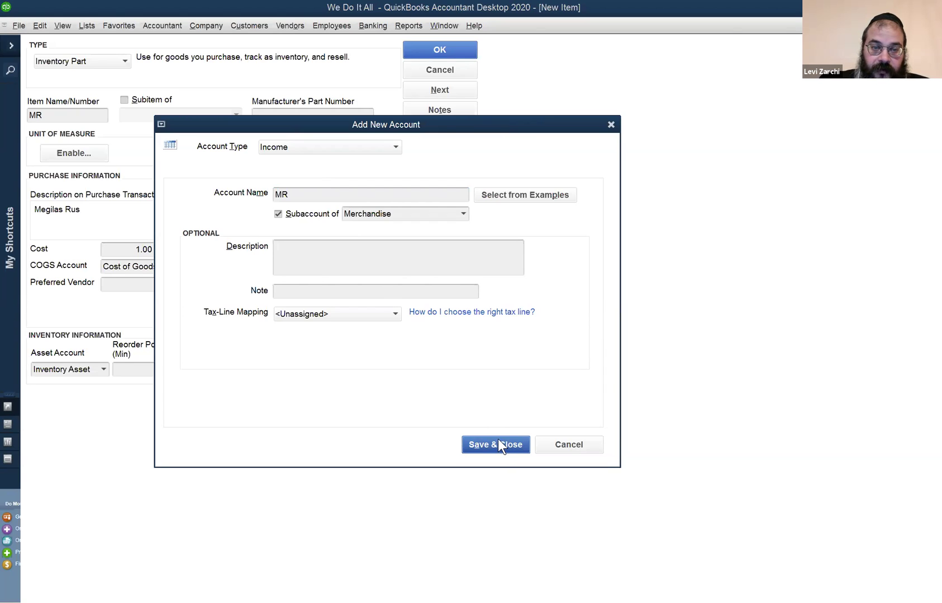
{"action": "left_click", "coordinate": [354, 281]}
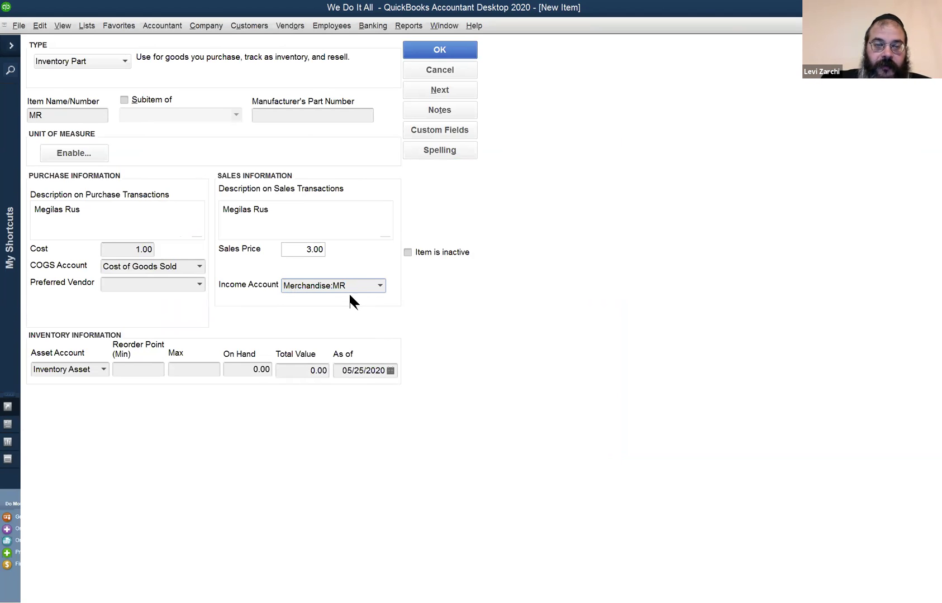
Set the item's COGS account to "Cost of Goods Sold: MR" and create the missing MR account as a Cost of Goods Sold subaccount.
{"action": "left_click", "coordinate": [183, 267]}
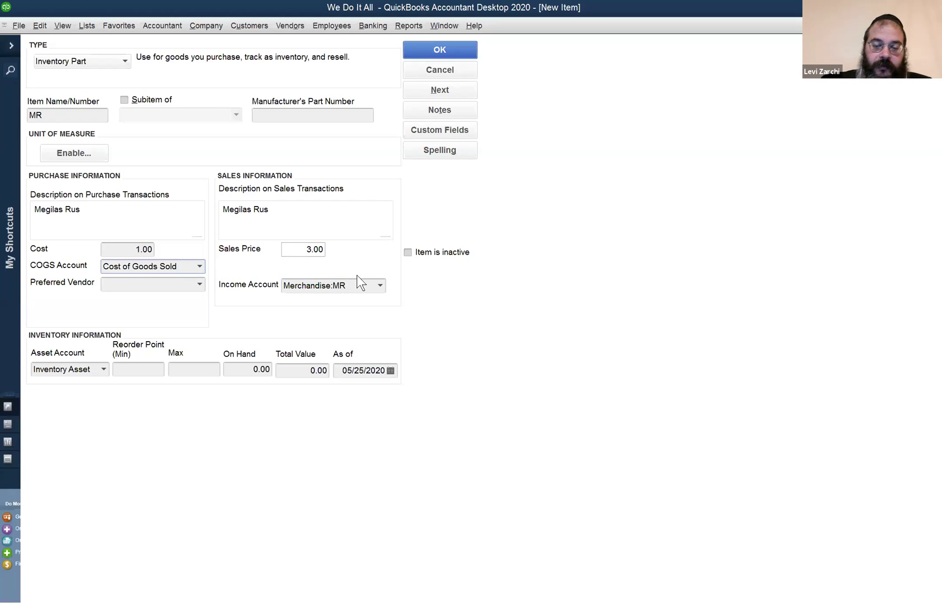
{"action": "type", "text": ": MR"}
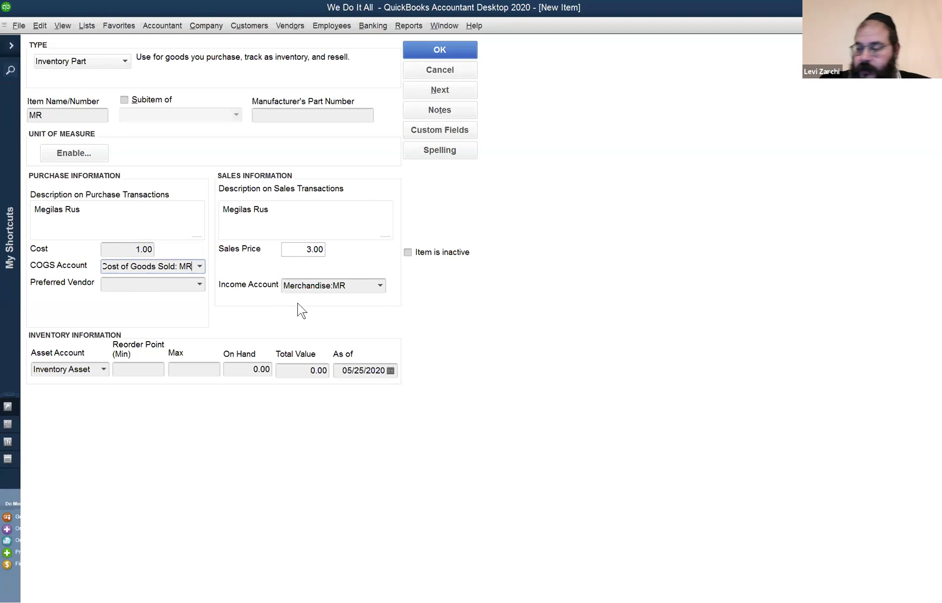
{"action": "left_click", "coordinate": [453, 49]}
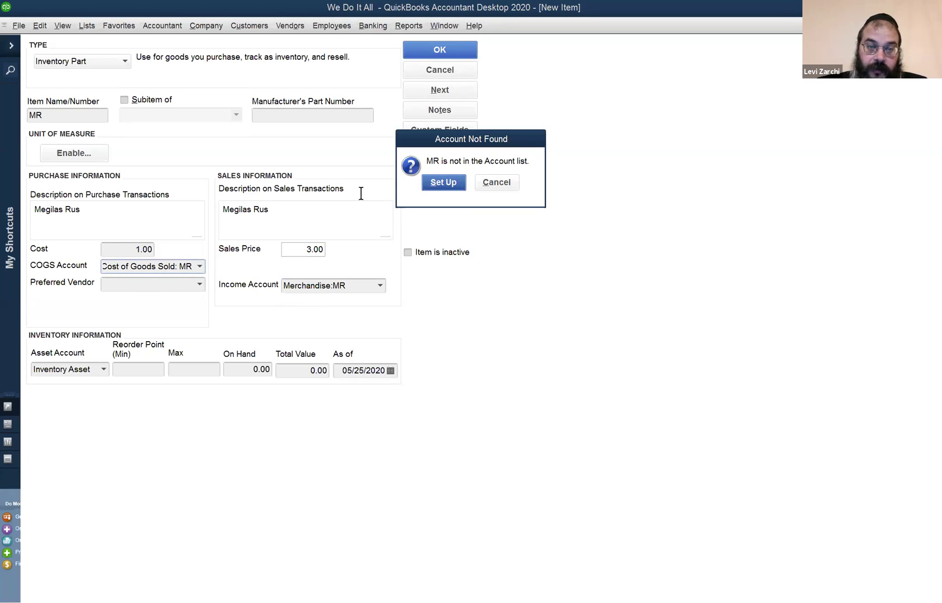
{"action": "key", "text": "Return"}
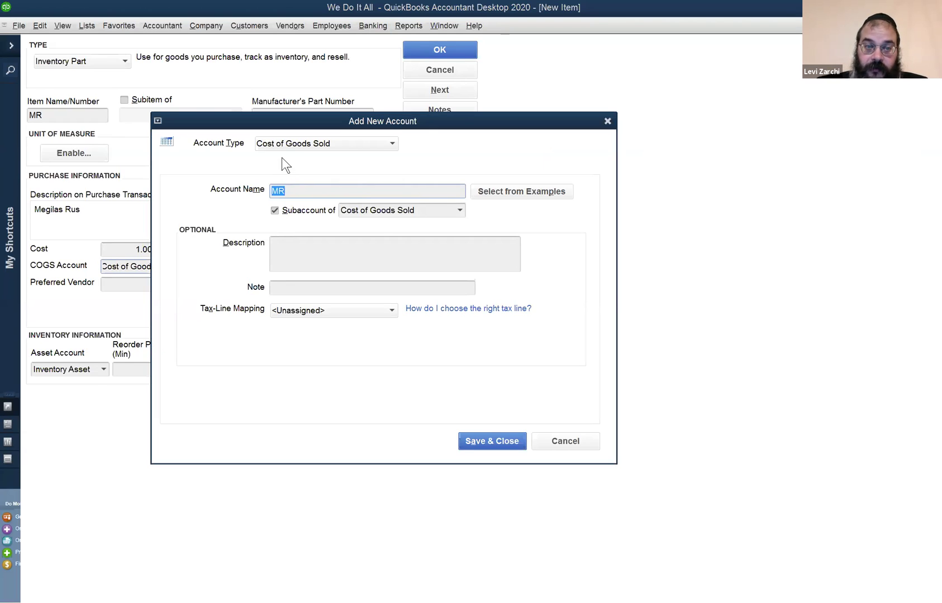
{"action": "left_click", "coordinate": [495, 438]}
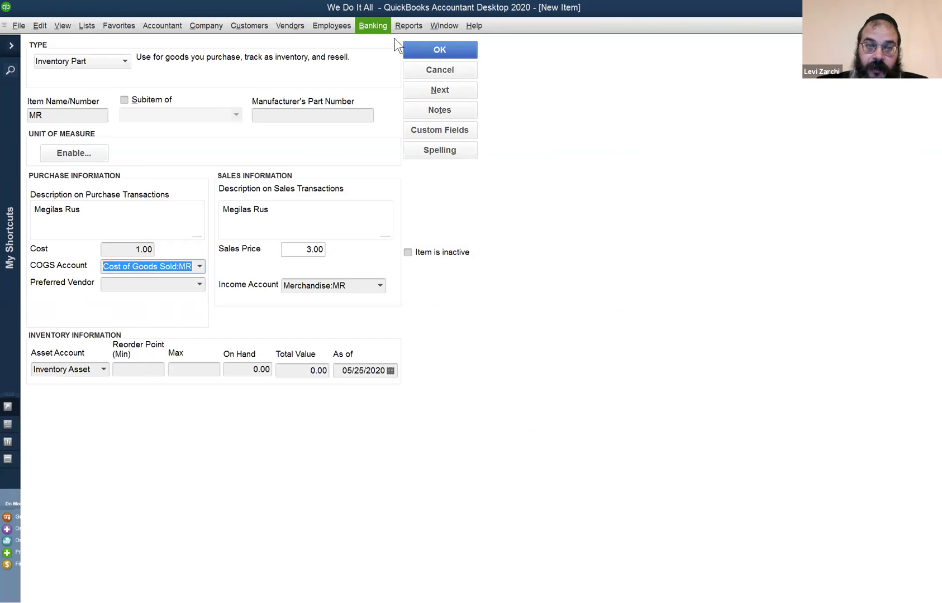
Save the new MR item and close the spelling check without changing the description.
{"action": "left_click", "coordinate": [424, 48]}
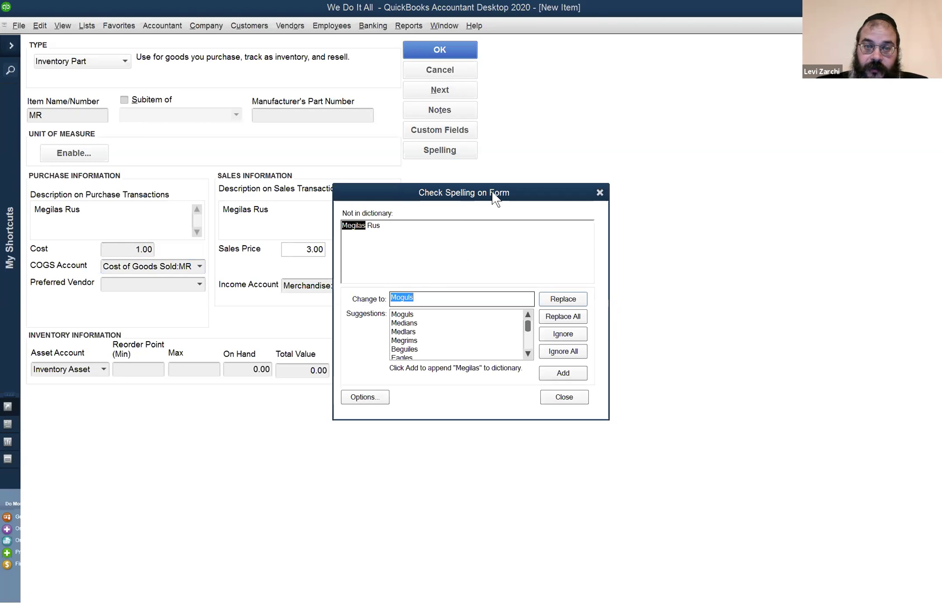
{"action": "left_click_drag", "start_coordinate": [492, 191], "coordinate": [331, 78]}
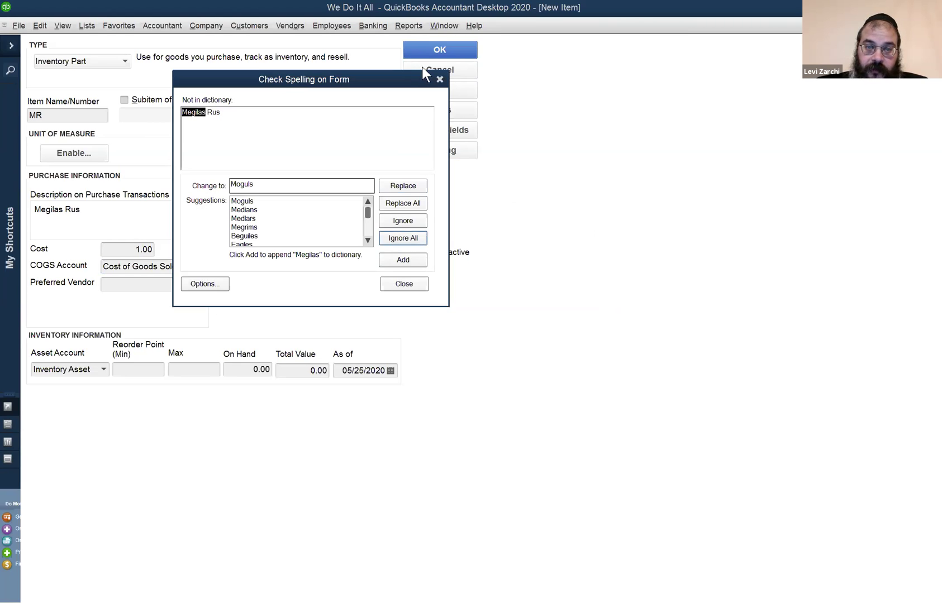
{"action": "left_click", "coordinate": [437, 78]}
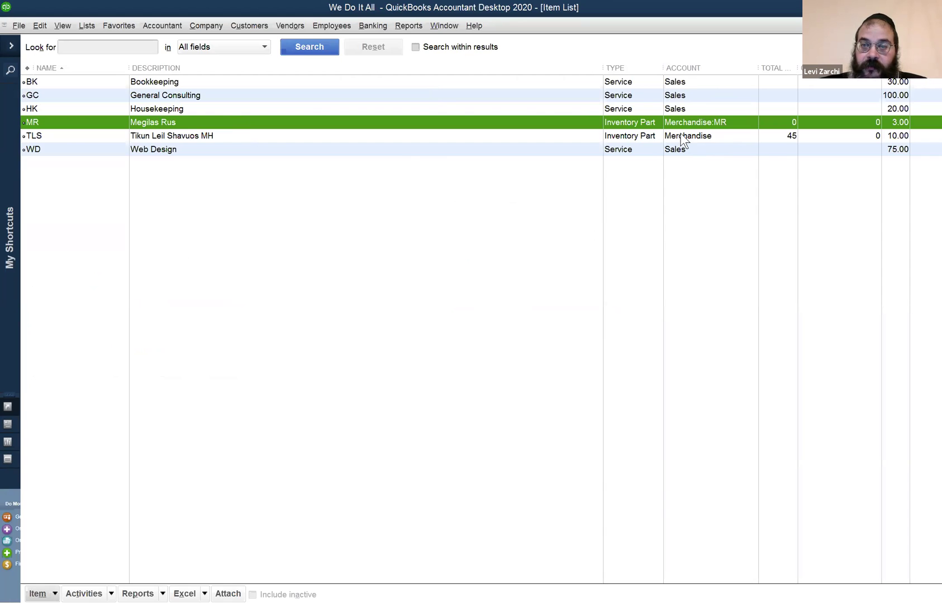
{"action": "left_click", "coordinate": [680, 134]}
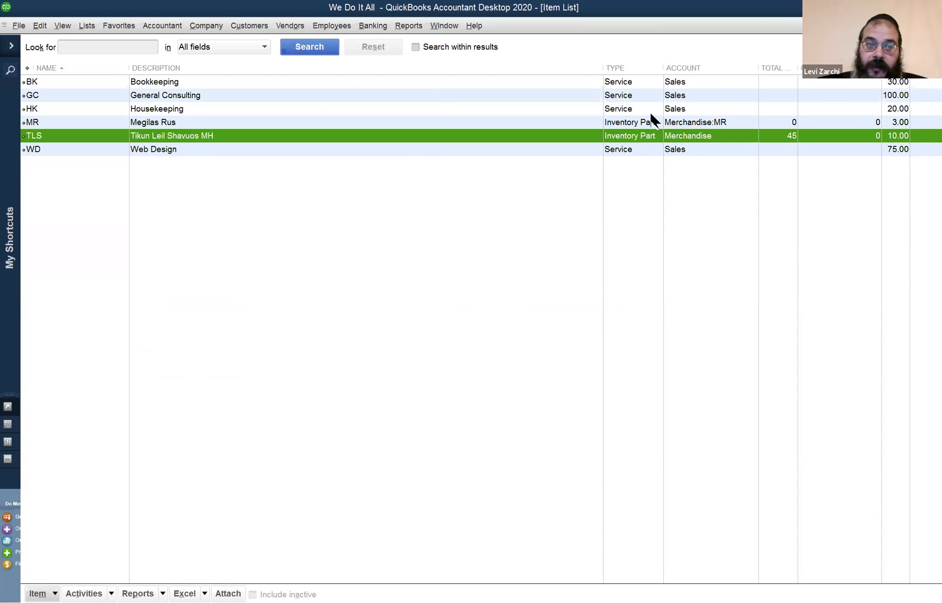
{"action": "left_click", "coordinate": [719, 122]}
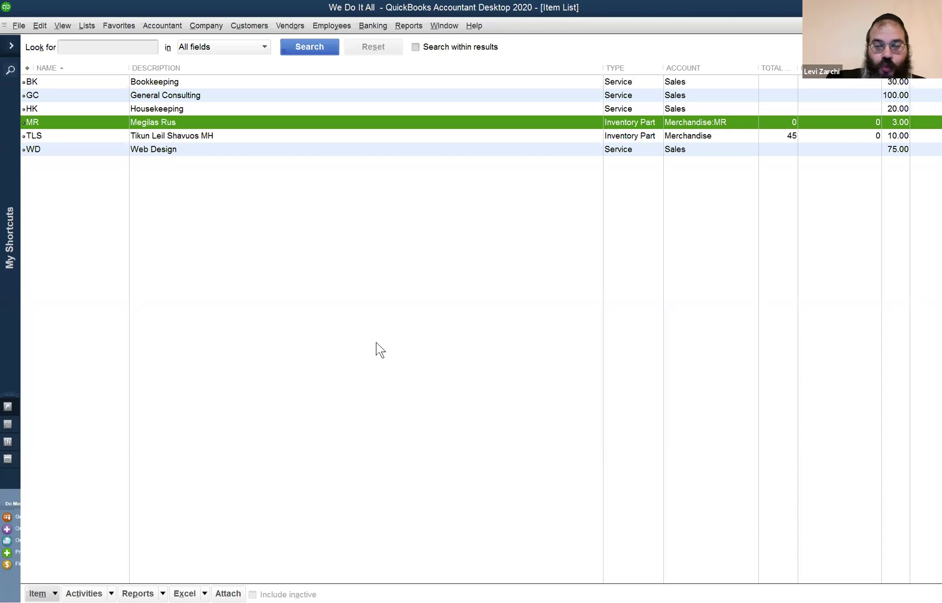
{"action": "key", "text": "alt+Tab"}
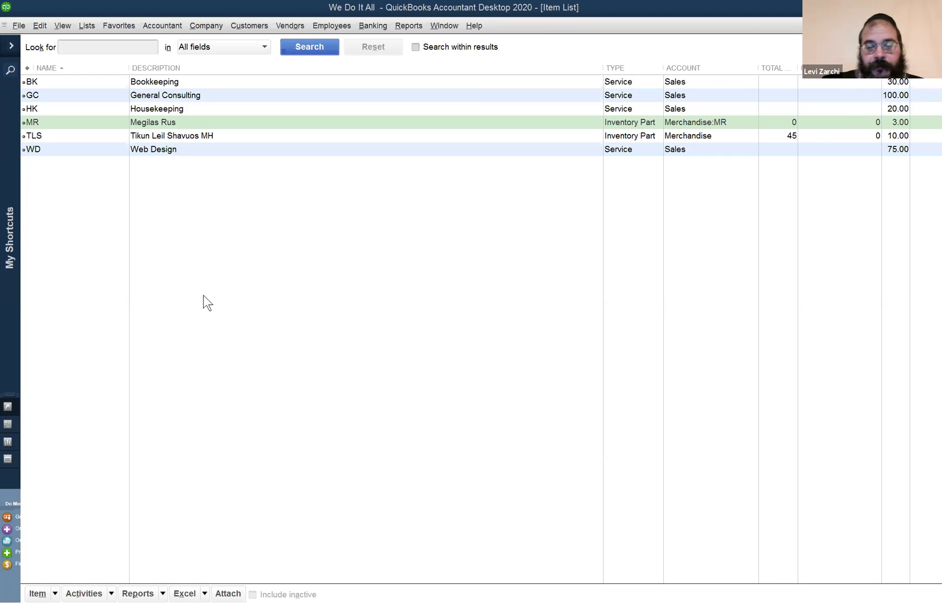
{"action": "left_click", "coordinate": [222, 136]}
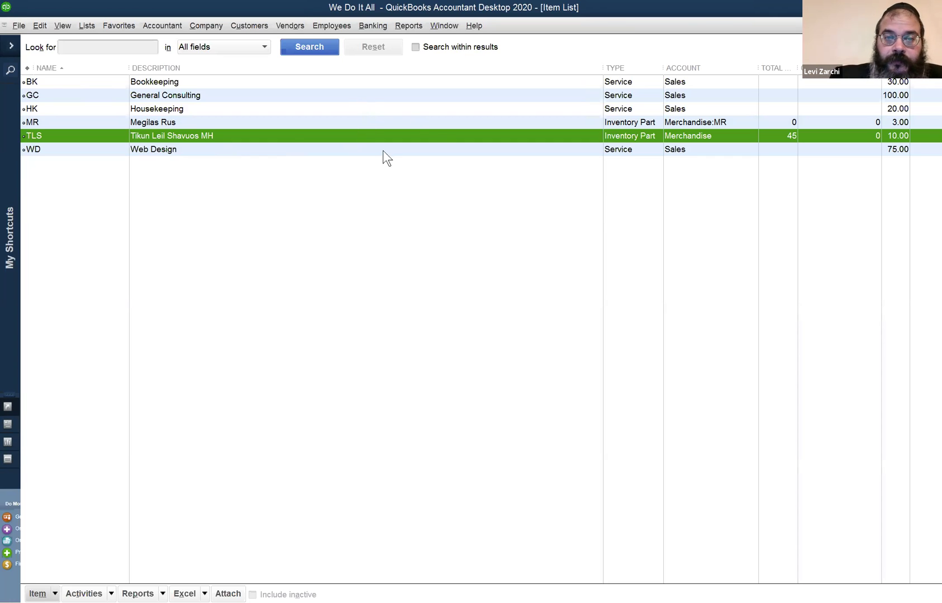
{"action": "left_click", "coordinate": [362, 106]}
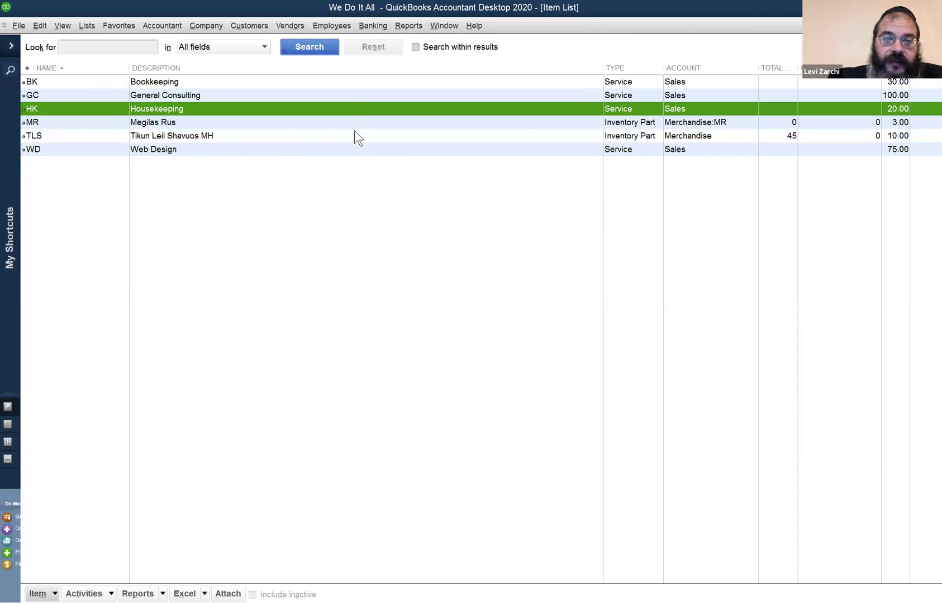
{"action": "left_click", "coordinate": [351, 137]}
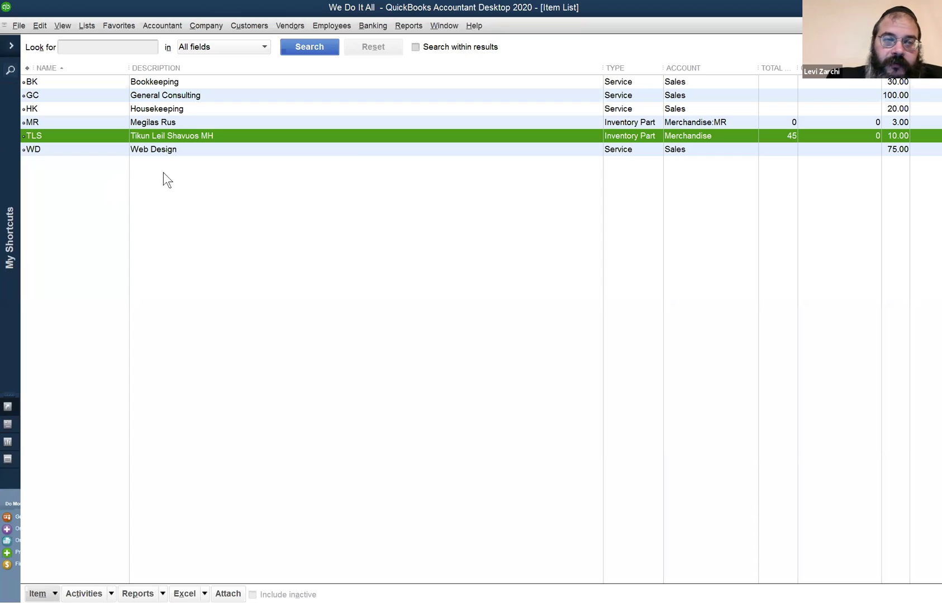
{"action": "left_click", "coordinate": [176, 111]}
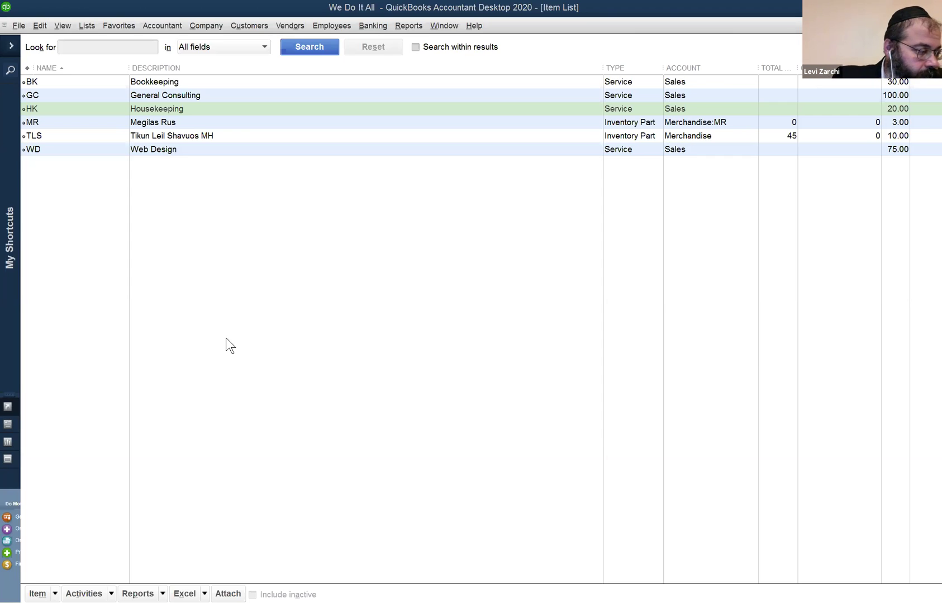
{"action": "left_click", "coordinate": [284, 461]}
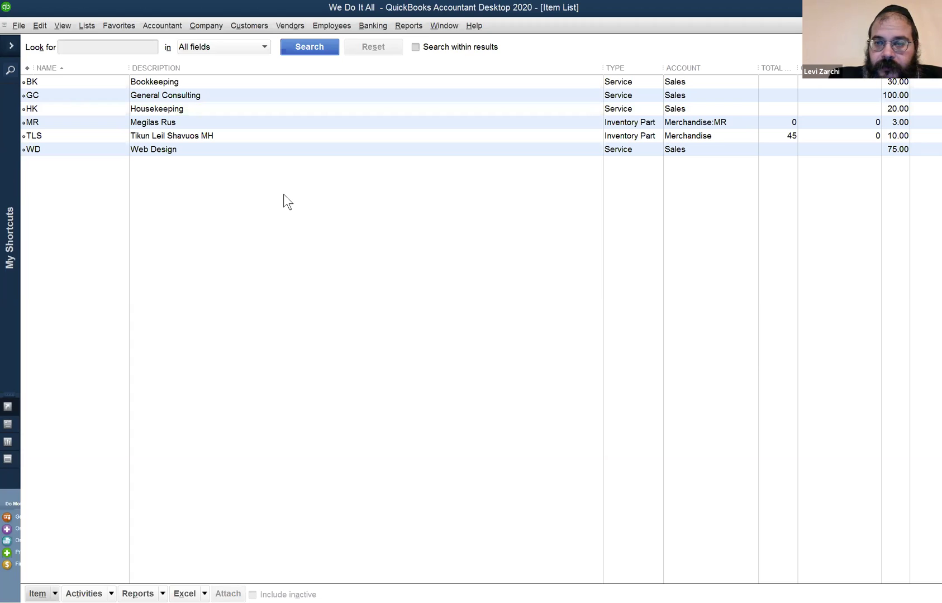
{"action": "key", "text": "ctrl+n"}
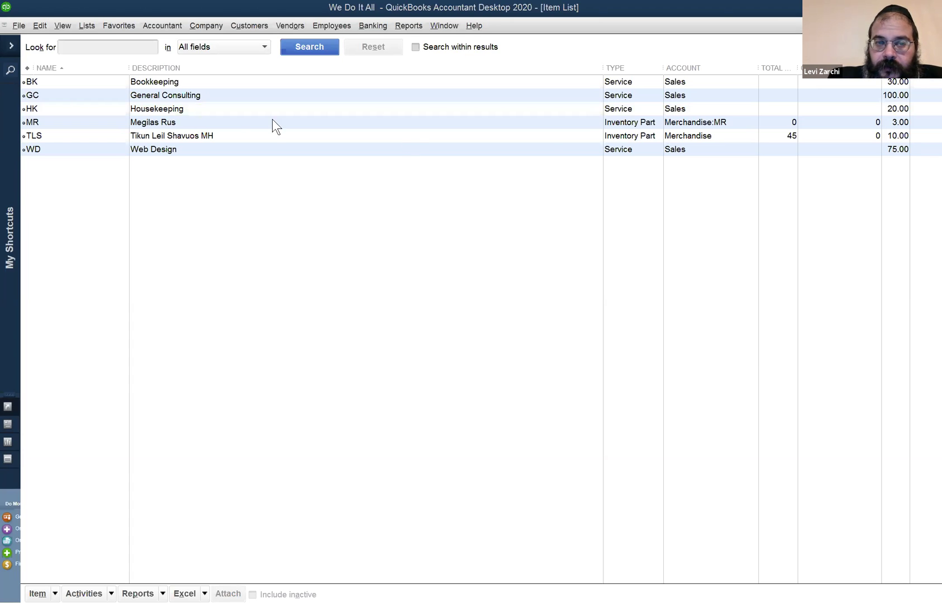
{"action": "left_click", "coordinate": [245, 122]}
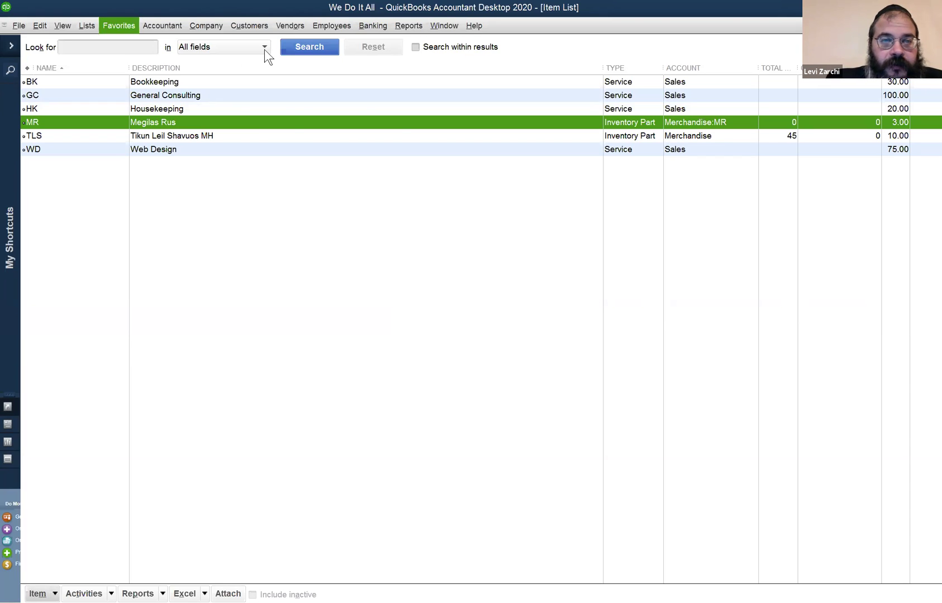
{"action": "left_click", "coordinate": [290, 25]}
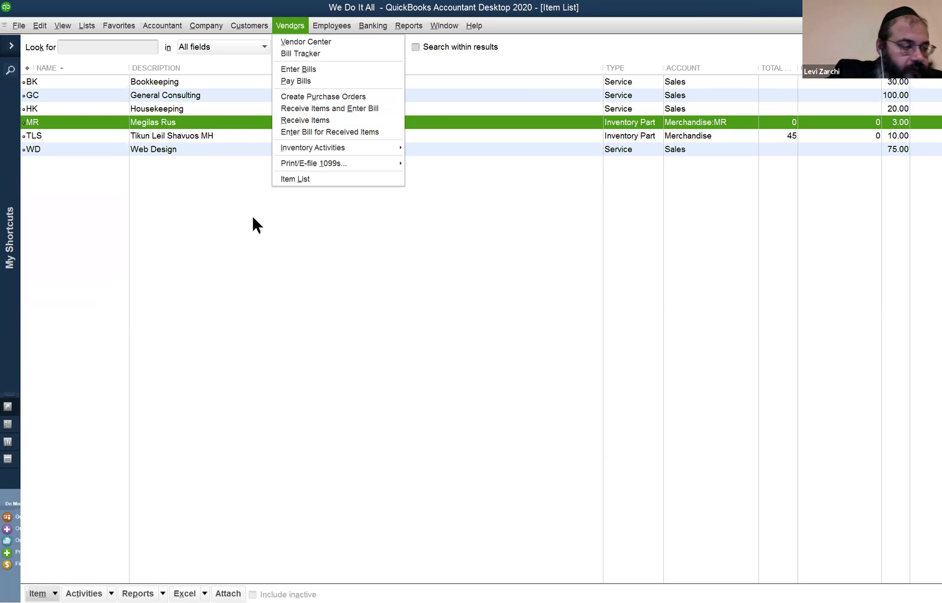
{"action": "left_click", "coordinate": [266, 257]}
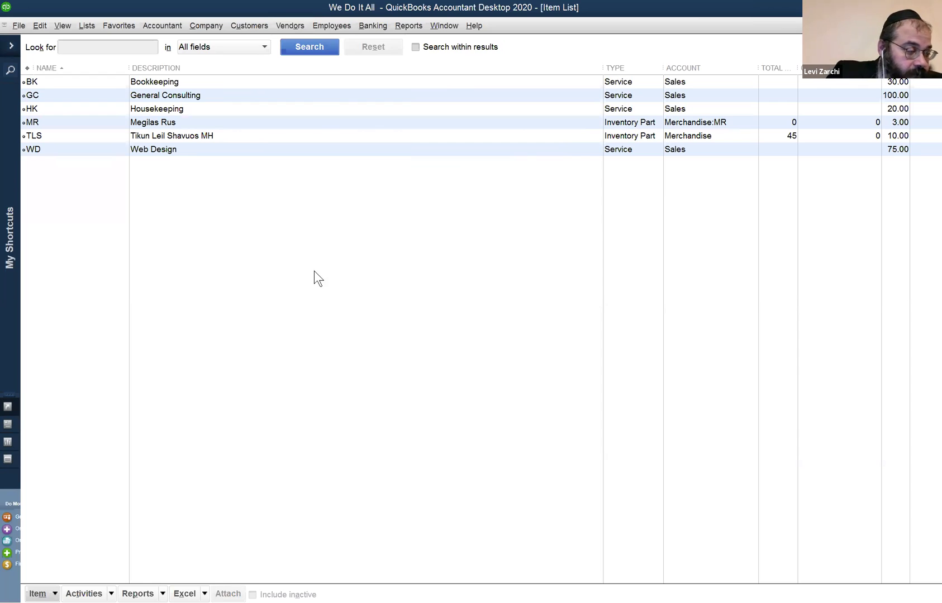
{"action": "left_click", "coordinate": [344, 24]}
{"action": "mouse_move", "coordinate": [358, 31]}
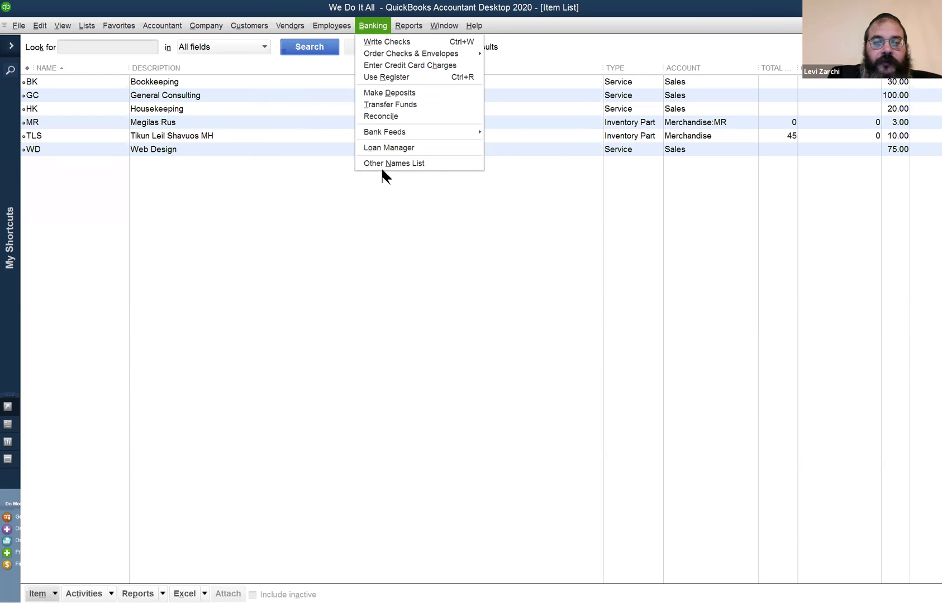
{"action": "mouse_move", "coordinate": [287, 20]}
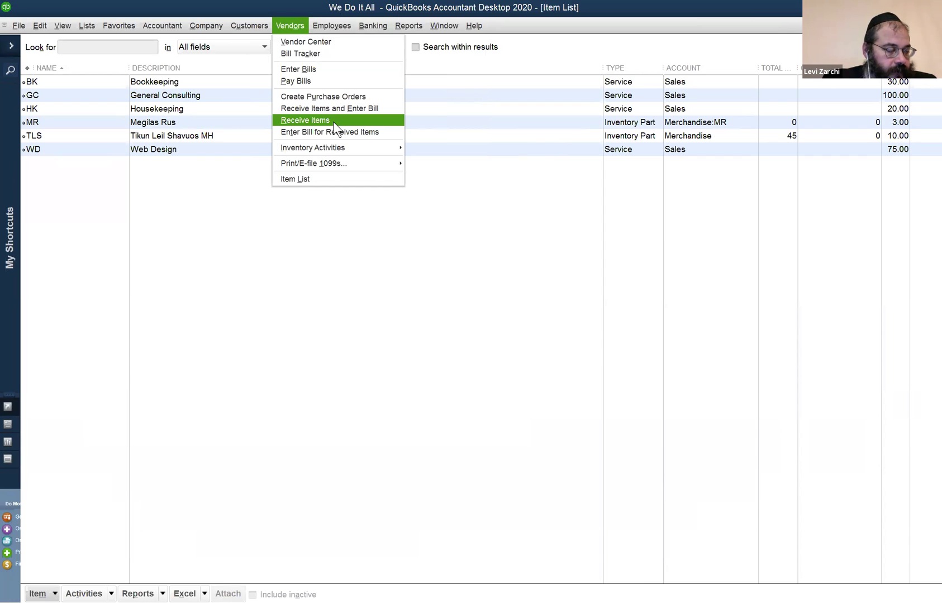
{"action": "left_click", "coordinate": [398, 259]}
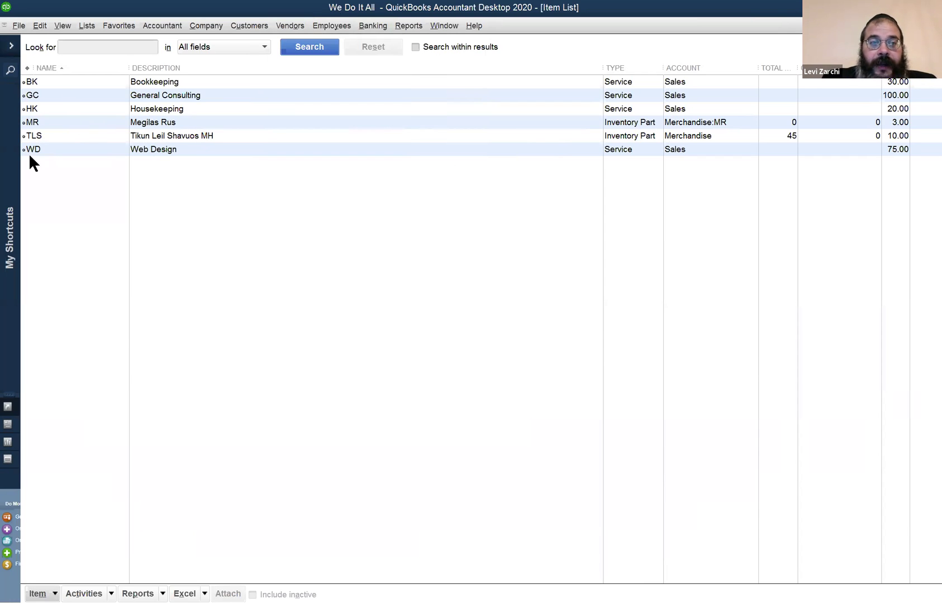
Open the MR item for editing and review its name, purchase and sales descriptions, and sales price.
{"action": "left_click", "coordinate": [67, 118]}
{"action": "double_click", "coordinate": [68, 118]}
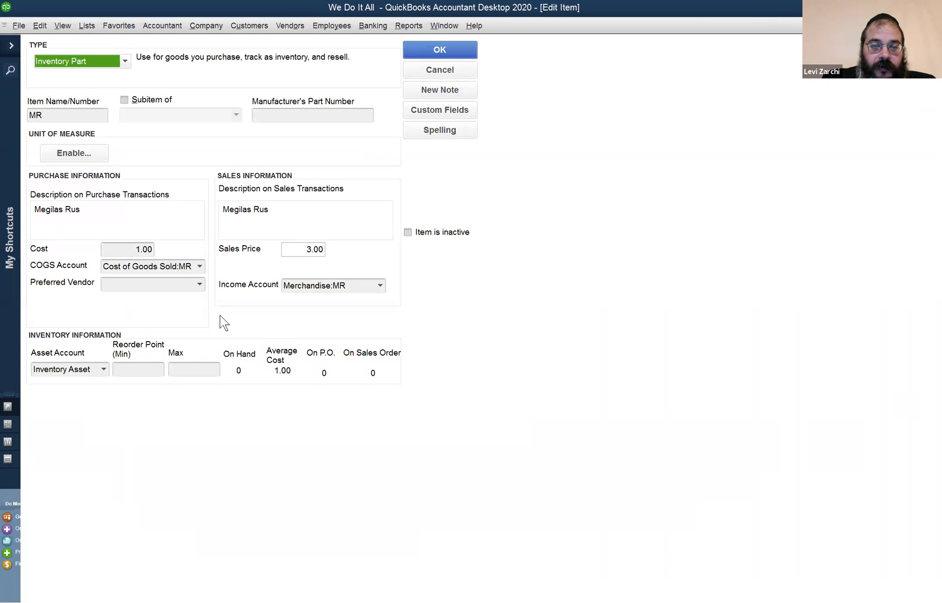
{"action": "left_click", "coordinate": [69, 114]}
{"action": "left_click", "coordinate": [116, 217]}
{"action": "left_click", "coordinate": [303, 210]}
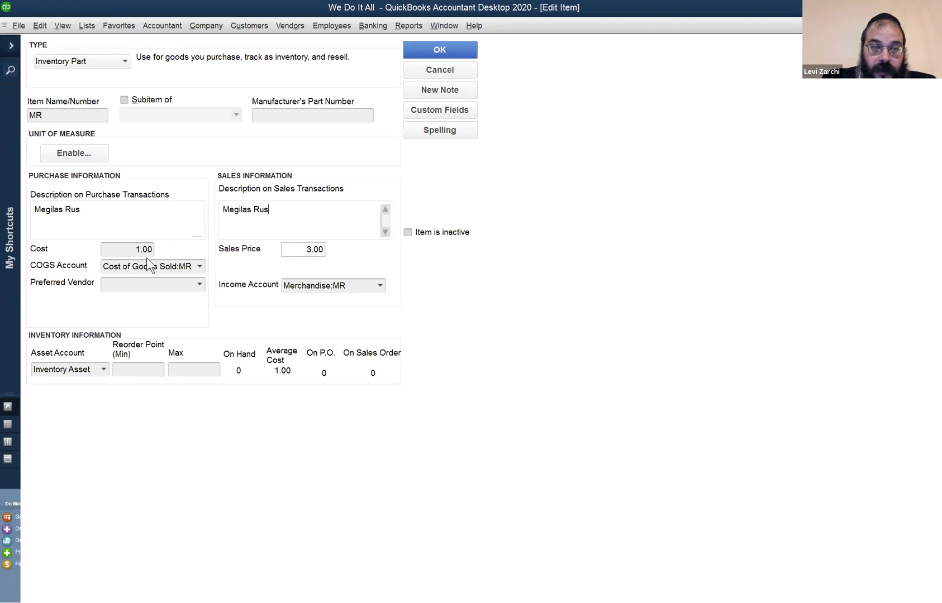
{"action": "left_click", "coordinate": [296, 251]}
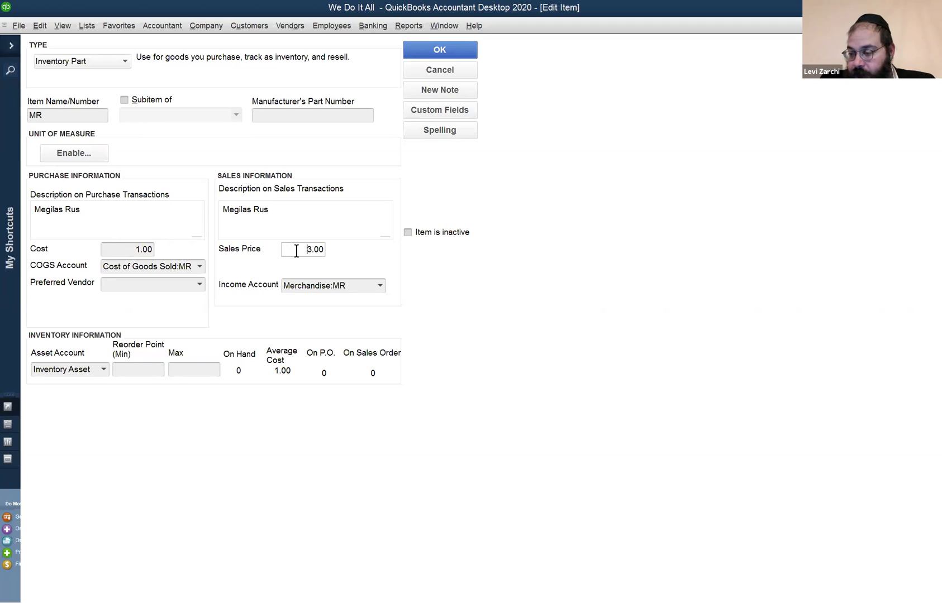